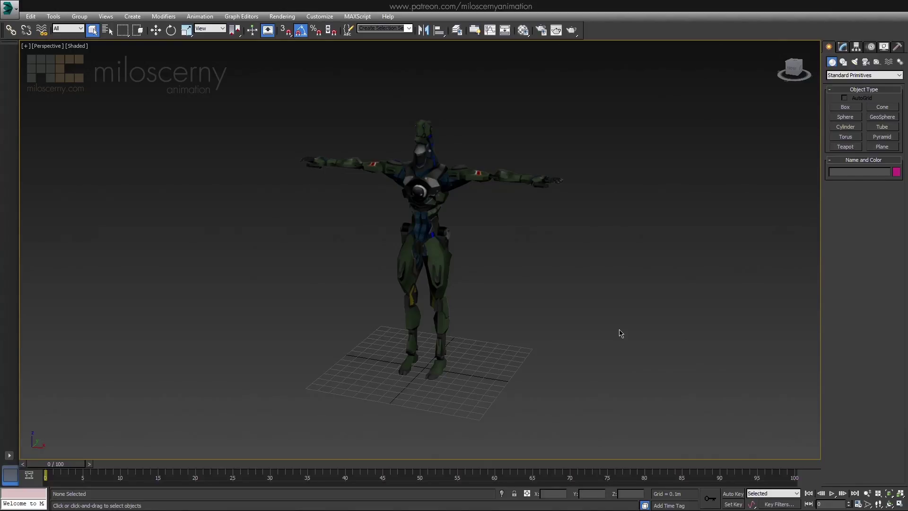
Step: Create a CATParent character base, Character001, at the mech's feet
{"action": "left_click", "coordinate": [880, 75]}
{"action": "left_click", "coordinate": [858, 125]}
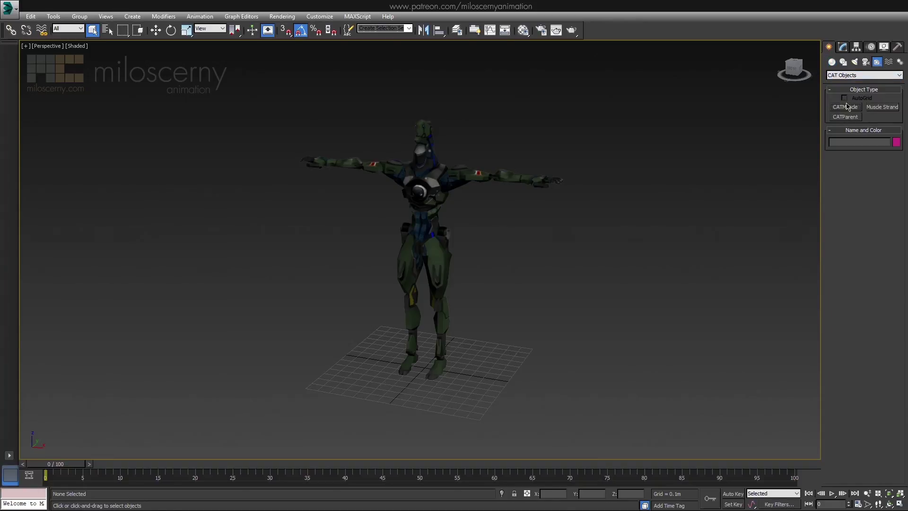
{"action": "key", "text": "w"}
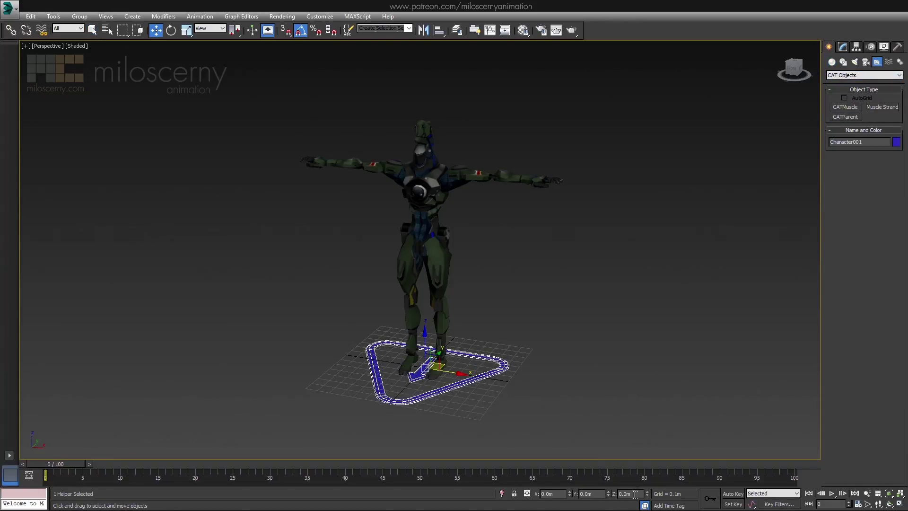
Step: Show the CATParent's parameters in a front wireframe view centred on the lower body
{"action": "left_click", "coordinate": [842, 46]}
{"action": "key", "text": "f"}
{"action": "scroll", "coordinate": [490, 301], "scroll_direction": "up", "scroll_amount": 3}
{"action": "key", "text": "F3"}
{"action": "scroll", "coordinate": [467, 304], "scroll_direction": "up", "scroll_amount": 3}
{"action": "mouse_move", "coordinate": [467, 304]}
{"action": "middle_mouse_down"}
{"action": "mouse_move", "coordinate": [502, 397]}
{"action": "mouse_move", "coordinate": [547, 354]}
{"action": "middle_mouse_up"}
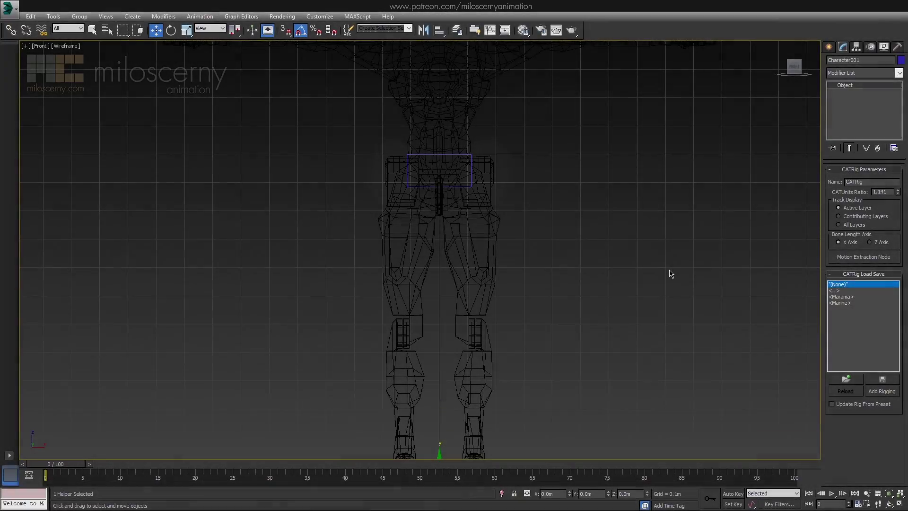
{"action": "scroll", "coordinate": [670, 274], "scroll_direction": "down", "scroll_amount": 3}
Step: Add a leg to the rig's pelvis hub
{"action": "key", "text": "p"}
{"action": "key", "text": "F3"}
{"action": "scroll", "coordinate": [604, 198], "scroll_direction": "up", "scroll_amount": 5}
{"action": "left_click", "coordinate": [603, 198]}
{"action": "left_click", "coordinate": [847, 250]}
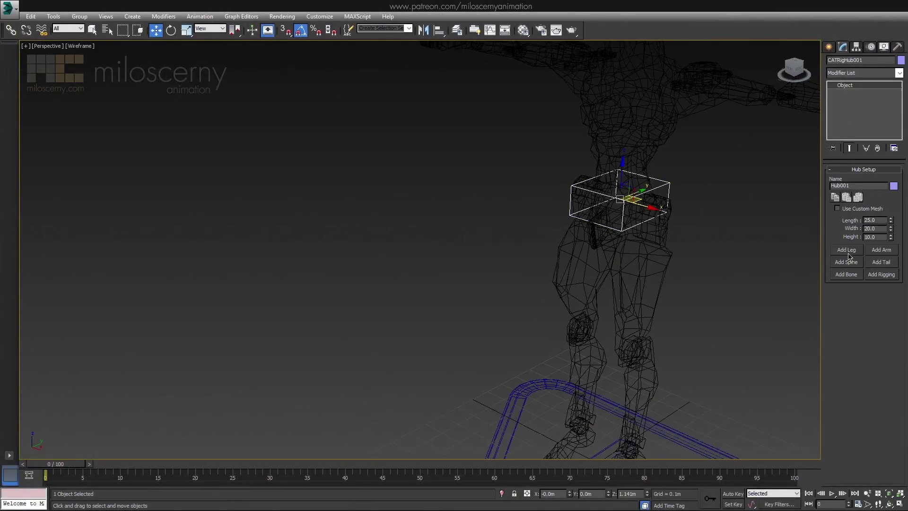
{"action": "mouse_move", "coordinate": [603, 274]}
{"action": "middle_mouse_down", "text": "alt"}
{"action": "mouse_move", "coordinate": [541, 405]}
{"action": "mouse_move", "coordinate": [886, 183]}
{"action": "middle_mouse_up", "text": "alt"}
Step: Move and narrow the foot platform so it sits centred under the mech's foot
{"action": "left_click", "coordinate": [582, 403]}
{"action": "left_click_drag", "start_coordinate": [539, 391], "coordinate": [522, 388]}
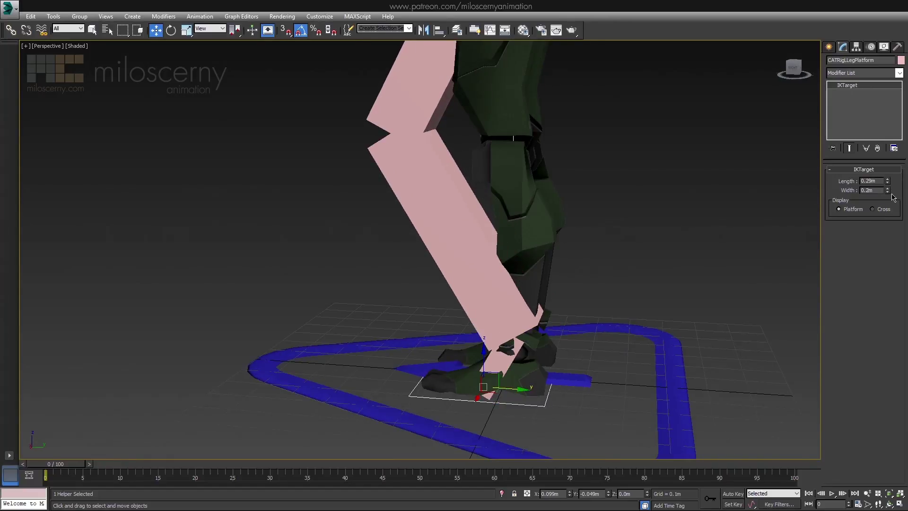
{"action": "middle_click_drag", "start_coordinate": [752, 223], "coordinate": [551, 368], "text": "alt"}
{"action": "left_click_drag", "start_coordinate": [511, 388], "coordinate": [522, 387]}
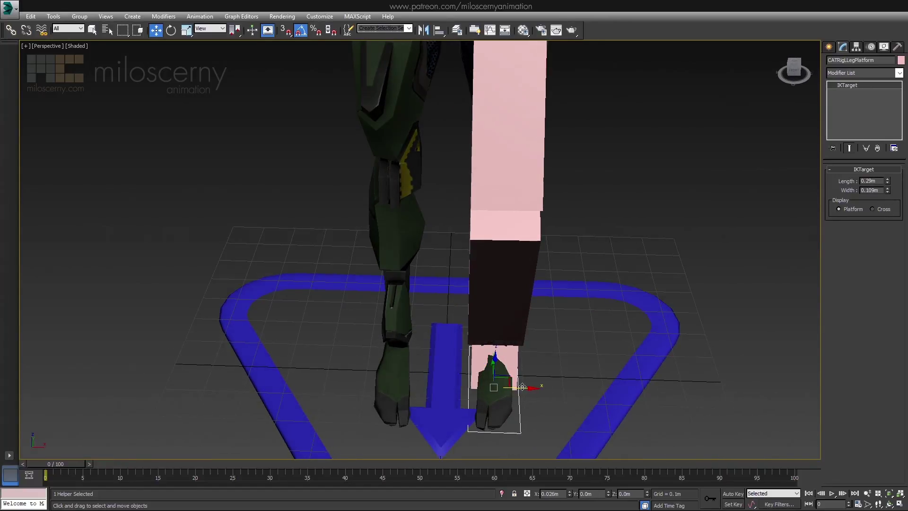
Step: Rotate and move the ankle bone into the mech's ankle from the left view
{"action": "middle_click_drag", "start_coordinate": [650, 272], "coordinate": [504, 187], "text": "alt"}
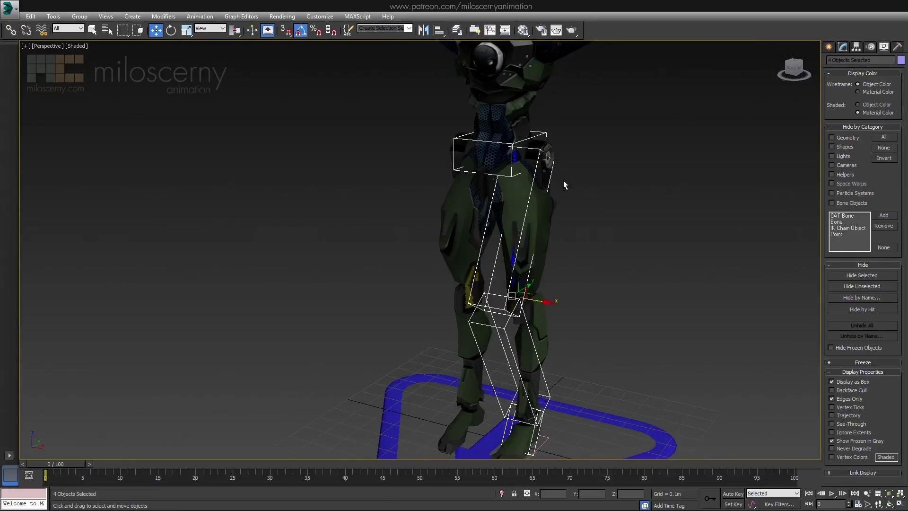
{"action": "key", "text": "l"}
{"action": "scroll", "coordinate": [541, 247], "scroll_direction": "up", "scroll_amount": 5}
{"action": "right_click", "coordinate": [644, 351]}
{"action": "left_click", "coordinate": [669, 360]}
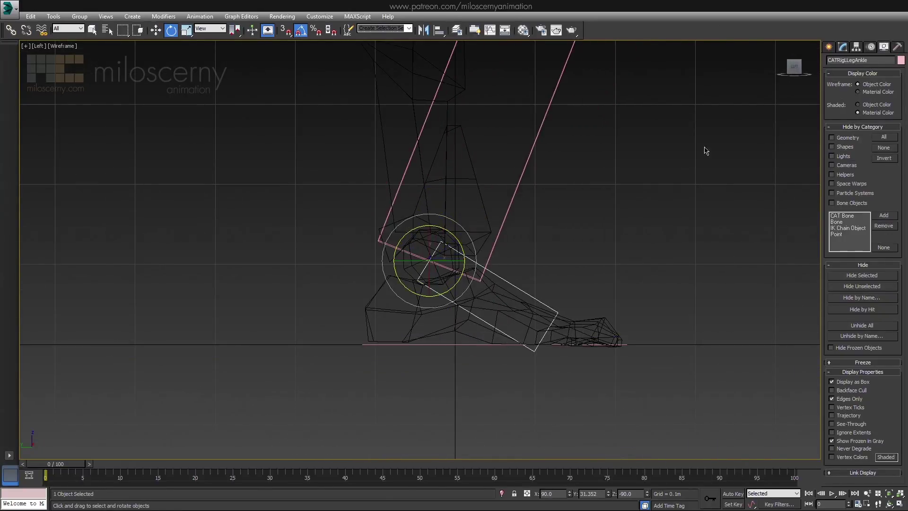
{"action": "left_click", "coordinate": [842, 46]}
{"action": "left_click_drag", "start_coordinate": [440, 230], "coordinate": [547, 284]}
Step: Add a toe digit to the foot
{"action": "key", "text": "p"}
{"action": "key", "text": "F3"}
{"action": "middle_click_drag", "start_coordinate": [481, 323], "coordinate": [523, 344], "text": "alt"}
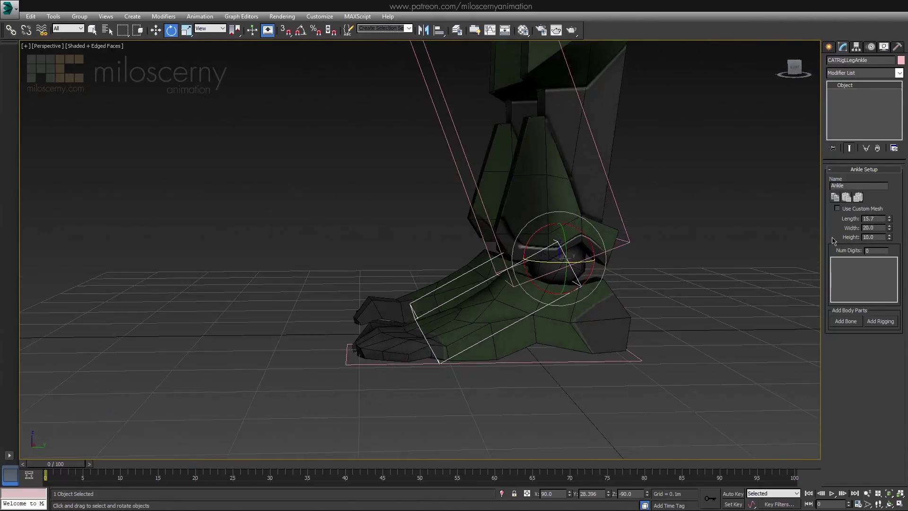
{"action": "key", "text": "Return"}
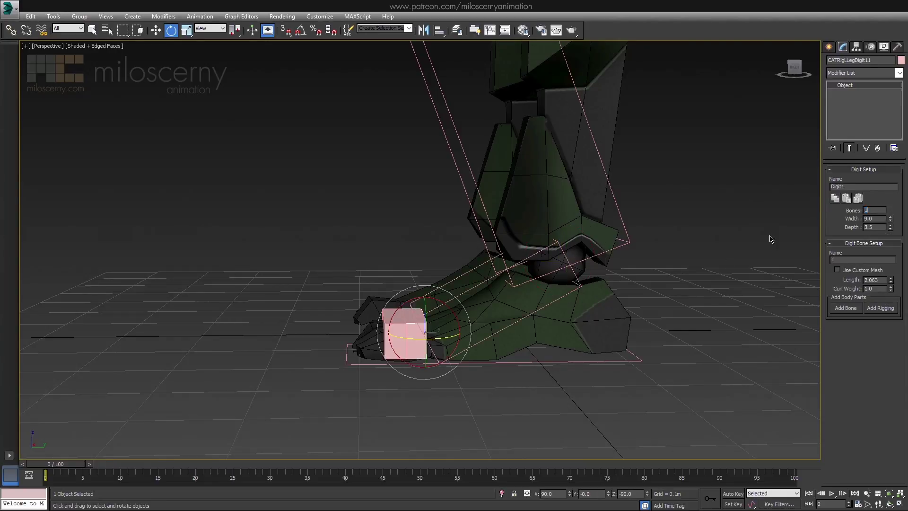
Step: Adjust the lower leg and thigh bones to fit the mech's leg
{"action": "middle_click_drag", "start_coordinate": [639, 270], "coordinate": [533, 284], "text": "alt"}
{"action": "left_click", "coordinate": [598, 345]}
{"action": "scroll", "coordinate": [543, 251], "scroll_direction": "up", "scroll_amount": 3}
{"action": "key", "text": "l"}
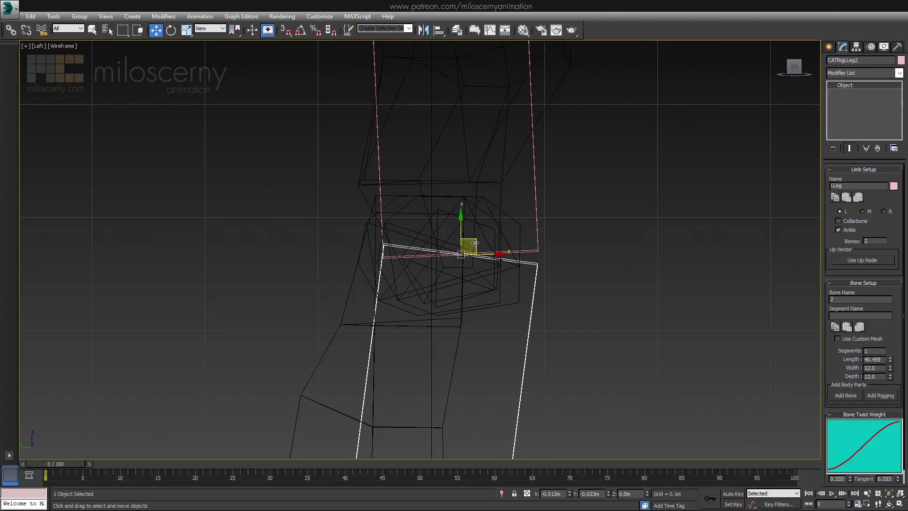
{"action": "scroll", "coordinate": [474, 243], "scroll_direction": "down", "scroll_amount": 3}
{"action": "left_click", "coordinate": [546, 204]}
{"action": "left_click", "coordinate": [488, 206]}
{"action": "scroll", "coordinate": [488, 206], "scroll_direction": "up", "scroll_amount": 3}
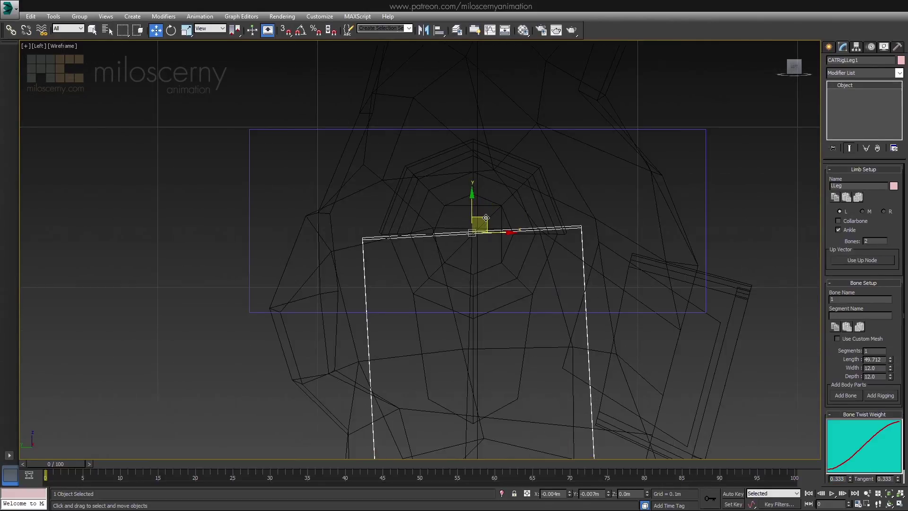
{"action": "key", "text": "p"}
{"action": "scroll", "coordinate": [539, 234], "scroll_direction": "down", "scroll_amount": 3}
{"action": "scroll", "coordinate": [589, 212], "scroll_direction": "up", "scroll_amount": 2}
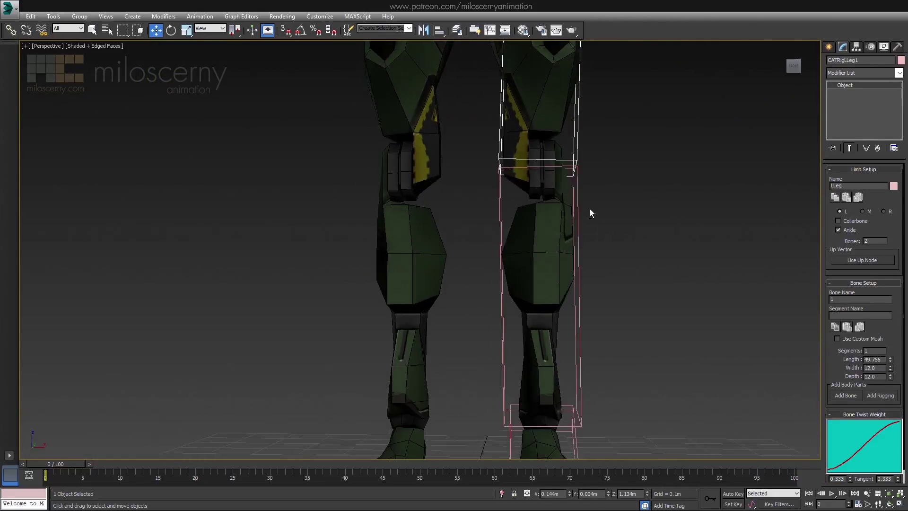
{"action": "scroll", "coordinate": [589, 212], "scroll_direction": "down", "scroll_amount": 2}
{"action": "scroll", "coordinate": [604, 214], "scroll_direction": "down", "scroll_amount": 2}
{"action": "scroll", "coordinate": [601, 208], "scroll_direction": "up", "scroll_amount": 3}
{"action": "middle_click_drag", "start_coordinate": [601, 208], "coordinate": [592, 198]}
{"action": "scroll", "coordinate": [598, 209], "scroll_direction": "down", "scroll_amount": 3}
Step: Add a second leg to the pelvis hub
{"action": "left_click", "coordinate": [612, 170]}
{"action": "scroll", "coordinate": [612, 171], "scroll_direction": "up", "scroll_amount": 2}
{"action": "left_click", "coordinate": [515, 126]}
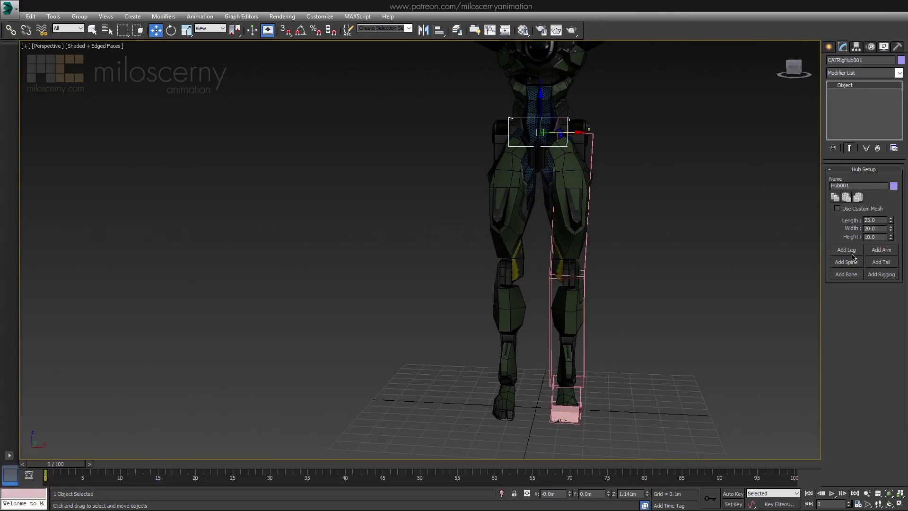
{"action": "left_click", "coordinate": [846, 251]}
{"action": "middle_click_drag", "start_coordinate": [667, 244], "coordinate": [593, 260], "text": "alt"}
Step: Add a spine with a chest hub and lower the hub slightly
{"action": "left_click", "coordinate": [855, 269]}
{"action": "middle_click_drag", "start_coordinate": [627, 185], "coordinate": [640, 278]}
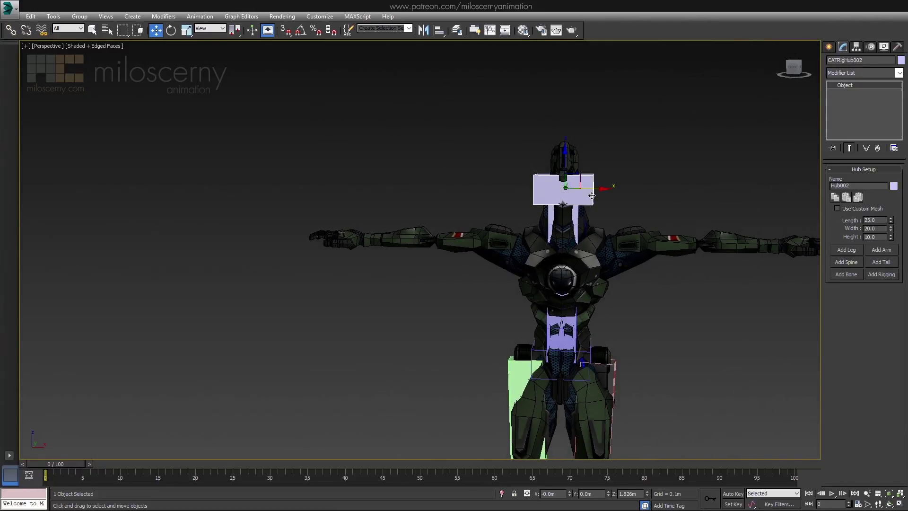
{"action": "key", "text": "f"}
{"action": "key", "text": "F3"}
{"action": "scroll", "coordinate": [647, 292], "scroll_direction": "up", "scroll_amount": 5}
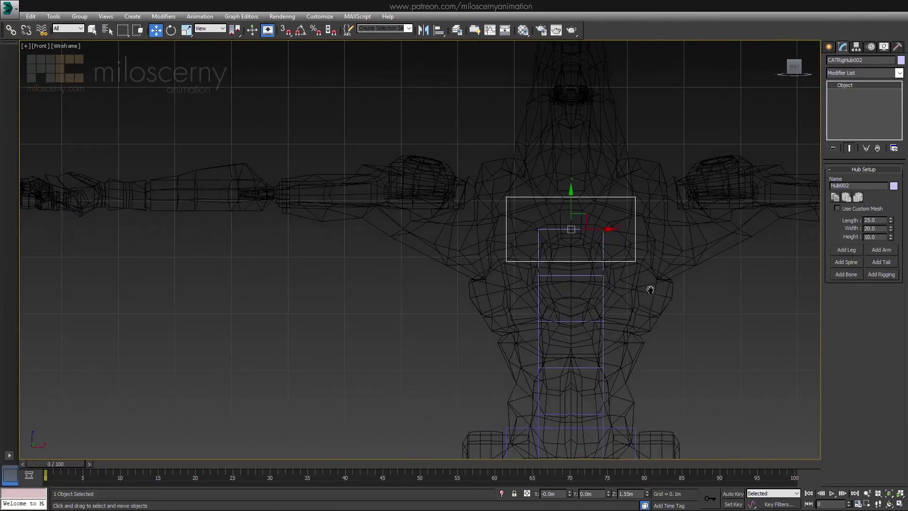
{"action": "left_click_drag", "start_coordinate": [574, 246], "coordinate": [571, 266]}
{"action": "middle_click_drag", "start_coordinate": [570, 281], "coordinate": [543, 147]}
Step: Adjust display settings for the pelvis hub and all bones below it
{"action": "double_click", "coordinate": [481, 296]}
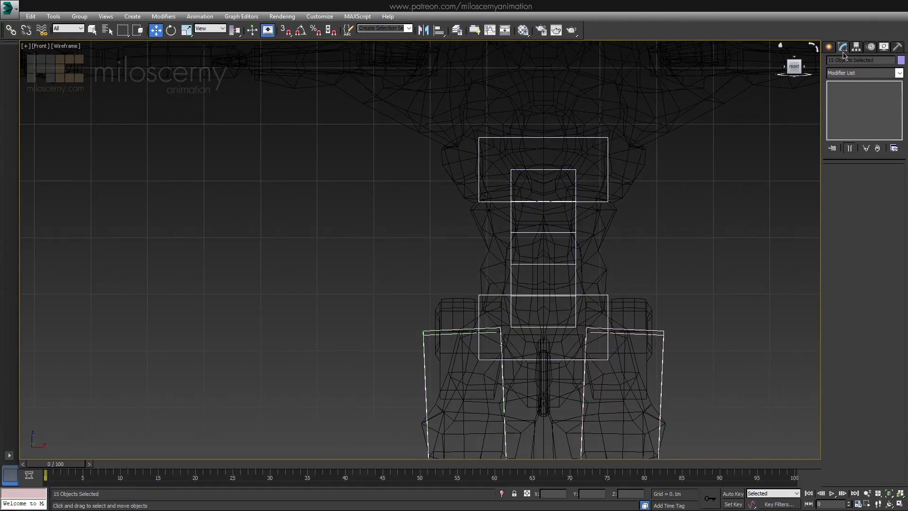
{"action": "left_click", "coordinate": [883, 47]}
{"action": "left_click", "coordinate": [843, 46]}
{"action": "key", "text": "F3"}
Step: Add an Edit Poly modifier to the chest hub and select all its vertices
{"action": "left_click", "coordinate": [543, 140]}
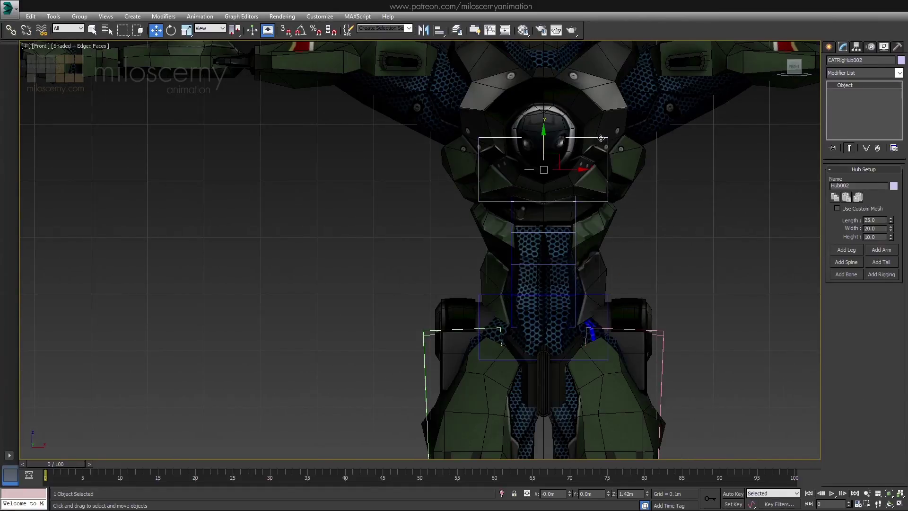
{"action": "mouse_move", "coordinate": [556, 148]}
{"action": "middle_mouse_down"}
{"action": "mouse_move", "coordinate": [582, 220]}
{"action": "mouse_move", "coordinate": [572, 225]}
{"action": "middle_mouse_up"}
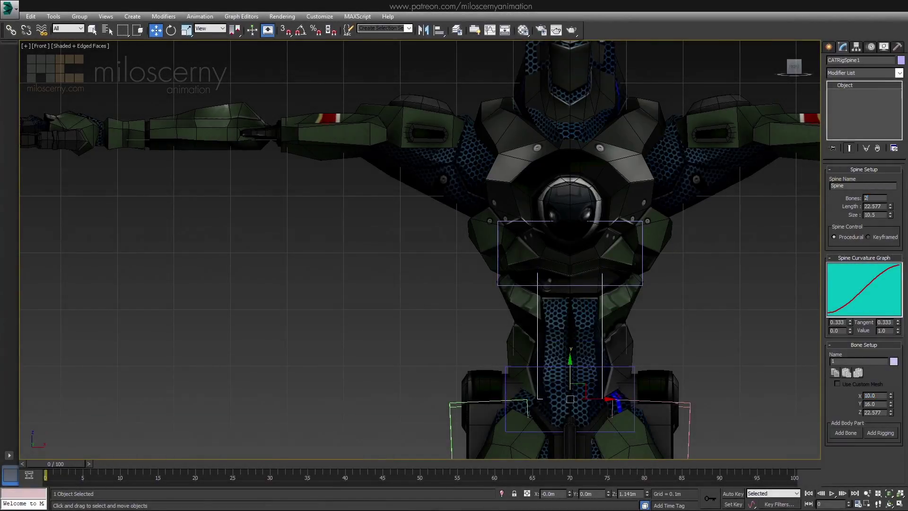
{"action": "key", "text": "F3"}
{"action": "scroll", "coordinate": [624, 339], "scroll_direction": "up", "scroll_amount": 2}
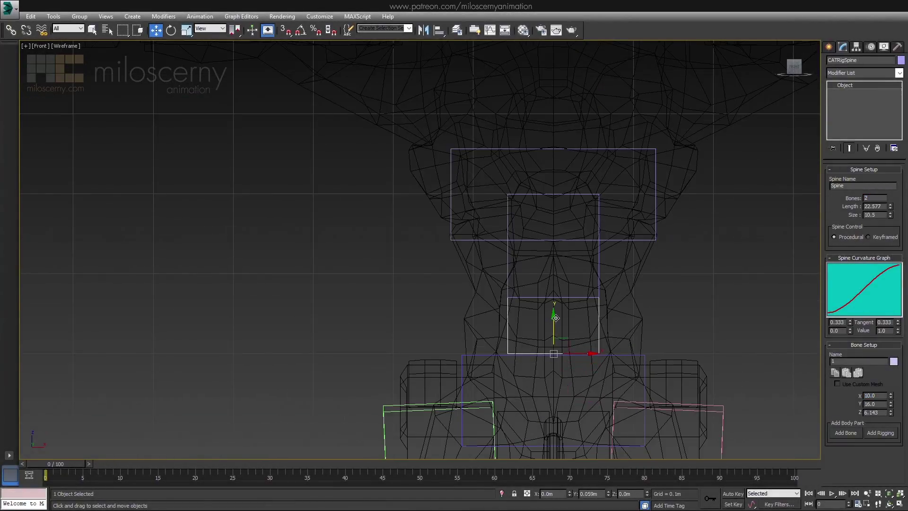
{"action": "left_click", "coordinate": [646, 241]}
{"action": "left_click", "coordinate": [864, 72]}
{"action": "left_click", "coordinate": [858, 261]}
{"action": "middle_click_drag", "start_coordinate": [582, 213], "coordinate": [595, 320]}
{"action": "key", "text": "ctrl+a"}
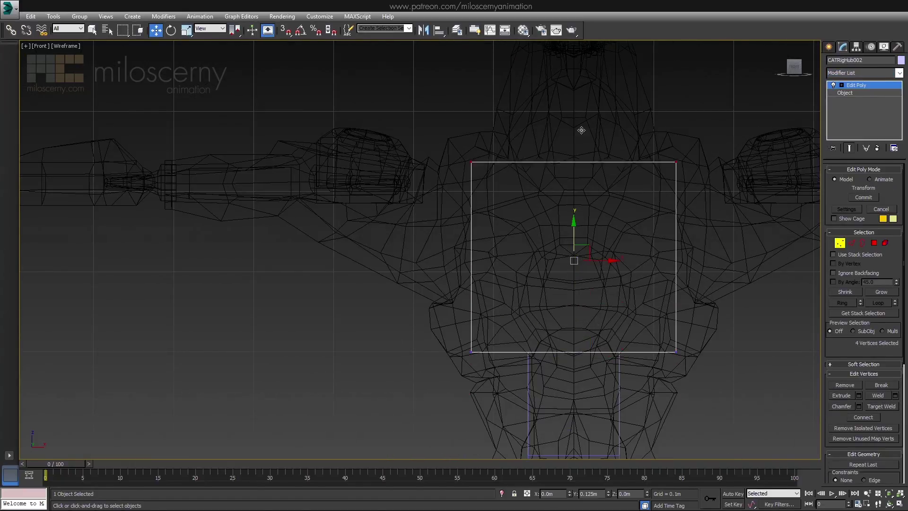
{"action": "key", "text": "F3"}
Step: Check the upper spine bone through the mesh, then reselect the chest hub
{"action": "left_click", "coordinate": [660, 284]}
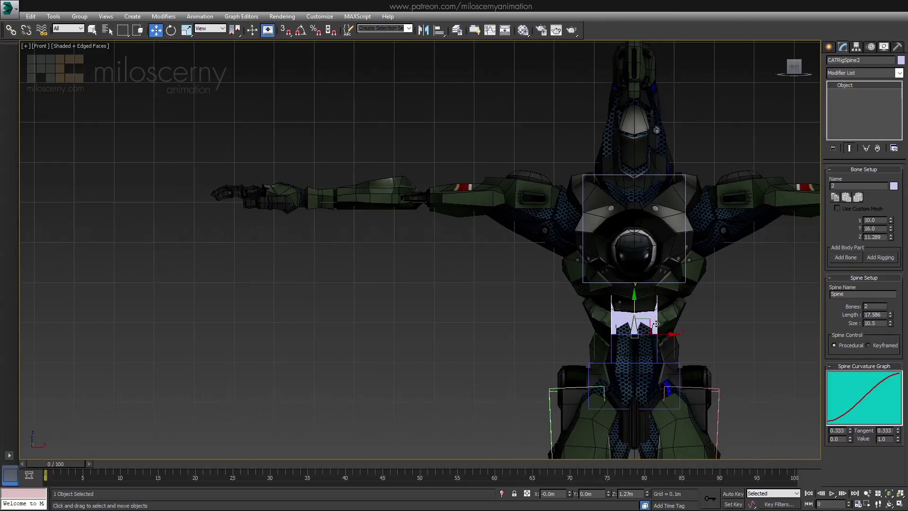
{"action": "key", "text": "F3"}
{"action": "scroll", "coordinate": [696, 286], "scroll_direction": "down", "scroll_amount": 2}
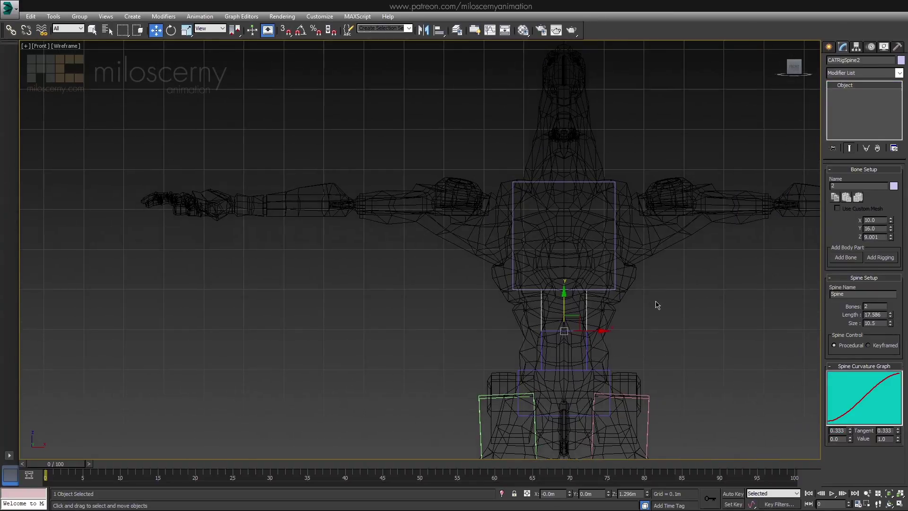
{"action": "key", "text": "p"}
{"action": "key", "text": "F3"}
{"action": "mouse_move", "coordinate": [656, 305]}
{"action": "middle_mouse_down", "text": "alt"}
{"action": "mouse_move", "coordinate": [741, 282]}
{"action": "mouse_move", "coordinate": [682, 287]}
{"action": "middle_mouse_up", "text": "alt"}
{"action": "left_click", "coordinate": [648, 271]}
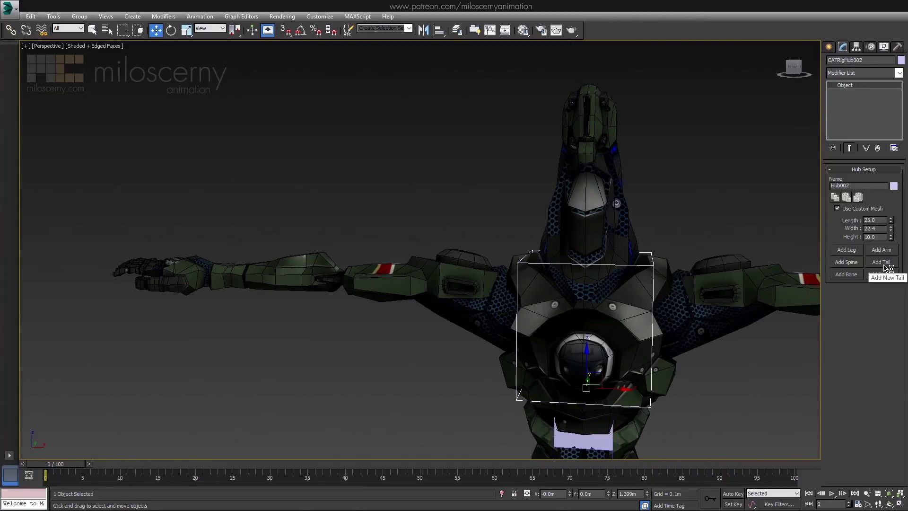
Step: Add a single-bone neck spine on top of the chest hub
{"action": "left_click", "coordinate": [885, 265]}
{"action": "key", "text": "F3"}
{"action": "left_click", "coordinate": [611, 310]}
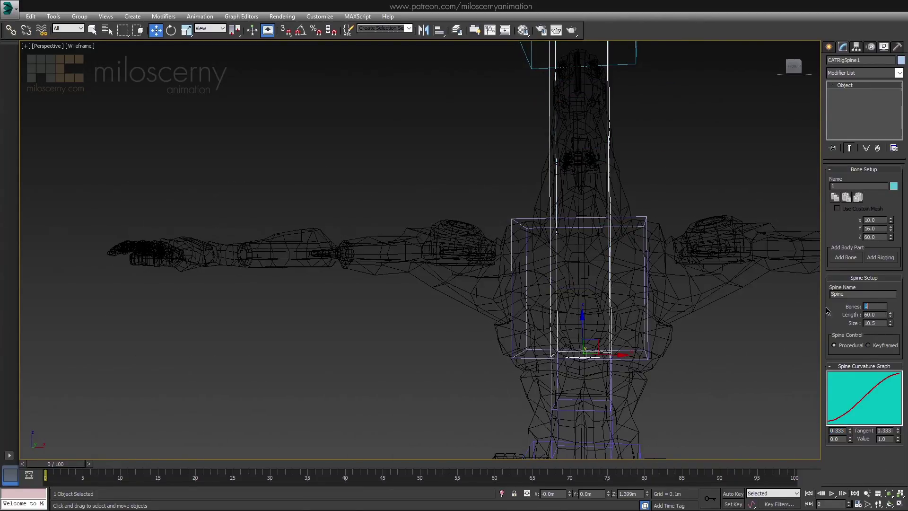
{"action": "key", "text": "f"}
{"action": "scroll", "coordinate": [638, 212], "scroll_direction": "up", "scroll_amount": 3}
{"action": "scroll", "coordinate": [635, 159], "scroll_direction": "down", "scroll_amount": 2}
Step: Select the head hub alone and check its fit from the side view
{"action": "left_click", "coordinate": [569, 204]}
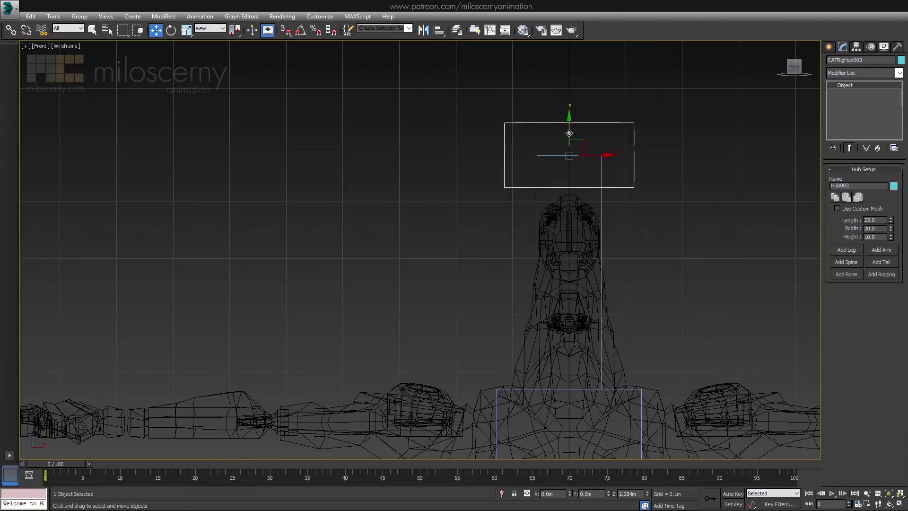
{"action": "key", "text": "p"}
{"action": "key", "text": "F3"}
{"action": "double_click", "coordinate": [659, 212]}
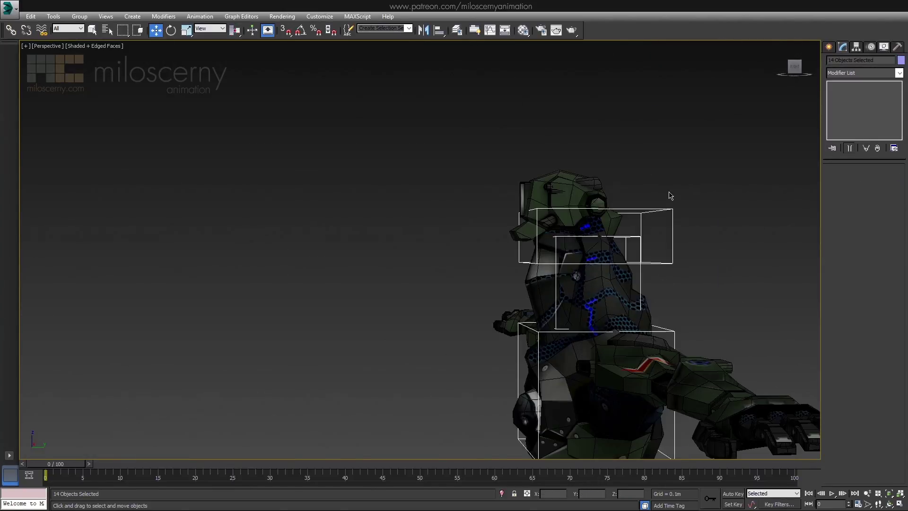
{"action": "left_click", "coordinate": [659, 211]}
{"action": "scroll", "coordinate": [659, 227], "scroll_direction": "up", "scroll_amount": 3}
{"action": "scroll", "coordinate": [625, 224], "scroll_direction": "up", "scroll_amount": 3}
{"action": "scroll", "coordinate": [620, 234], "scroll_direction": "up", "scroll_amount": 1}
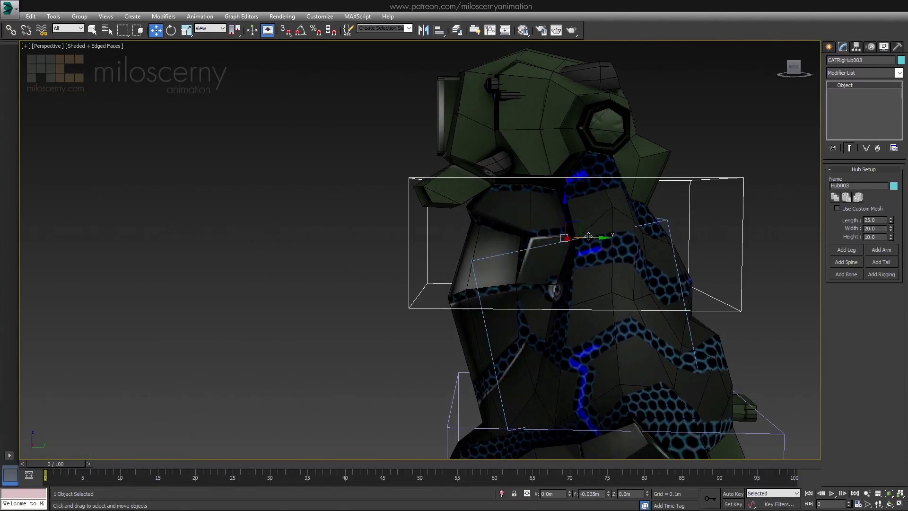
{"action": "key", "text": "l"}
{"action": "key", "text": "F3"}
{"action": "scroll", "coordinate": [567, 305], "scroll_direction": "up", "scroll_amount": 3}
{"action": "key", "text": "F3"}
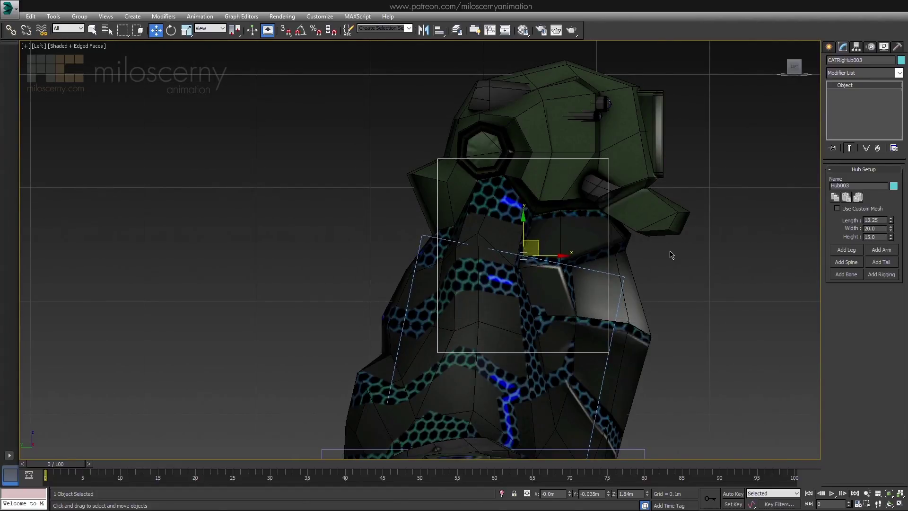
Step: Add an Edit Poly modifier to the head hub and scale its vertices
{"action": "left_click", "coordinate": [899, 72]}
{"action": "left_click", "coordinate": [859, 84]}
{"action": "key", "text": "1"}
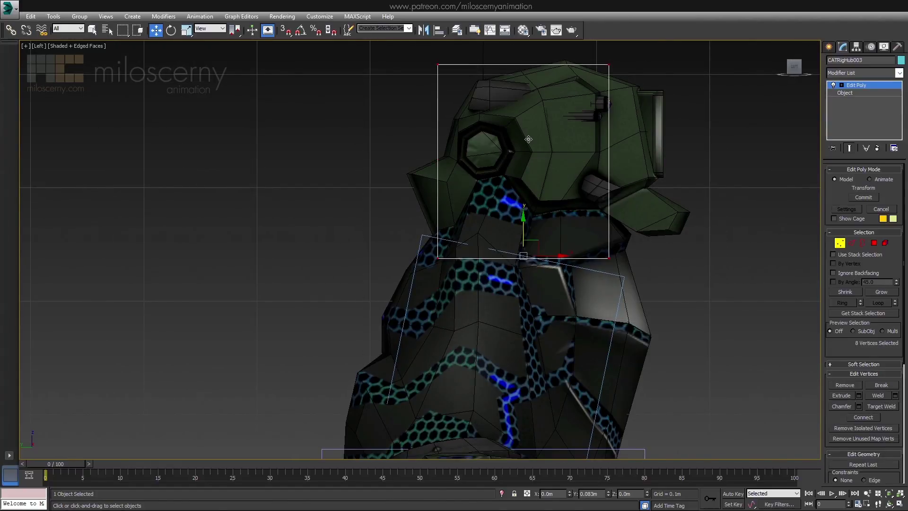
{"action": "middle_click_drag", "start_coordinate": [529, 139], "coordinate": [528, 210]}
{"action": "key", "text": "r"}
{"action": "key", "text": "p"}
{"action": "middle_click_drag", "start_coordinate": [614, 283], "coordinate": [557, 284]}
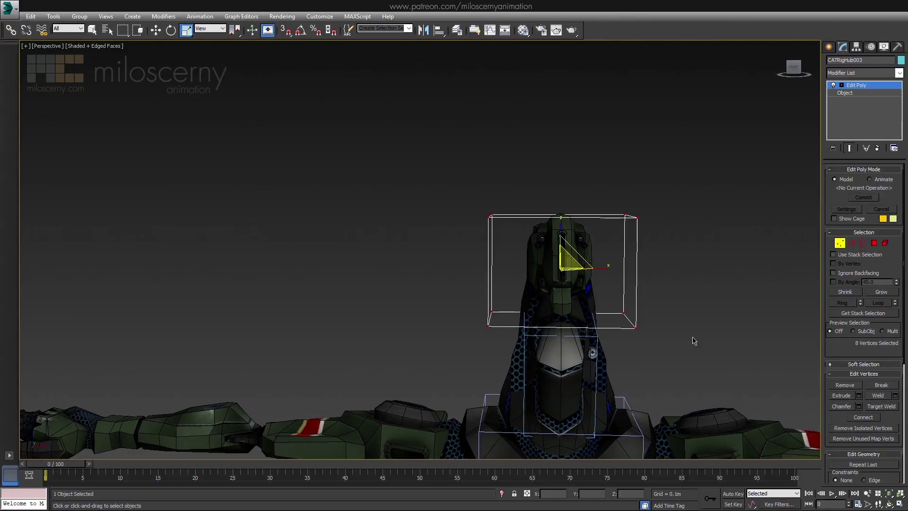
Step: Collapse the head hub into editable geometry, then reselect the chest hub
{"action": "right_click", "coordinate": [609, 244]}
{"action": "left_click", "coordinate": [770, 344]}
{"action": "mouse_move", "coordinate": [700, 306]}
{"action": "middle_mouse_down", "text": "alt"}
{"action": "mouse_move", "coordinate": [729, 314]}
{"action": "mouse_move", "coordinate": [638, 314]}
{"action": "middle_mouse_up", "text": "alt"}
{"action": "left_click", "coordinate": [729, 315]}
{"action": "left_click", "coordinate": [533, 273]}
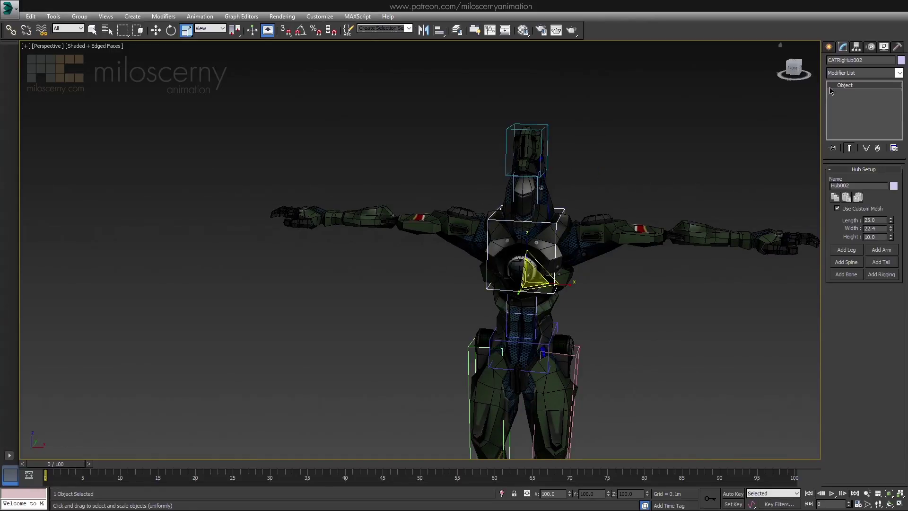
Step: Add an arm to the chest hub and move its collarbone to the left shoulder
{"action": "left_click", "coordinate": [871, 263]}
{"action": "key", "text": "F3"}
{"action": "scroll", "coordinate": [589, 263], "scroll_direction": "up", "scroll_amount": 2}
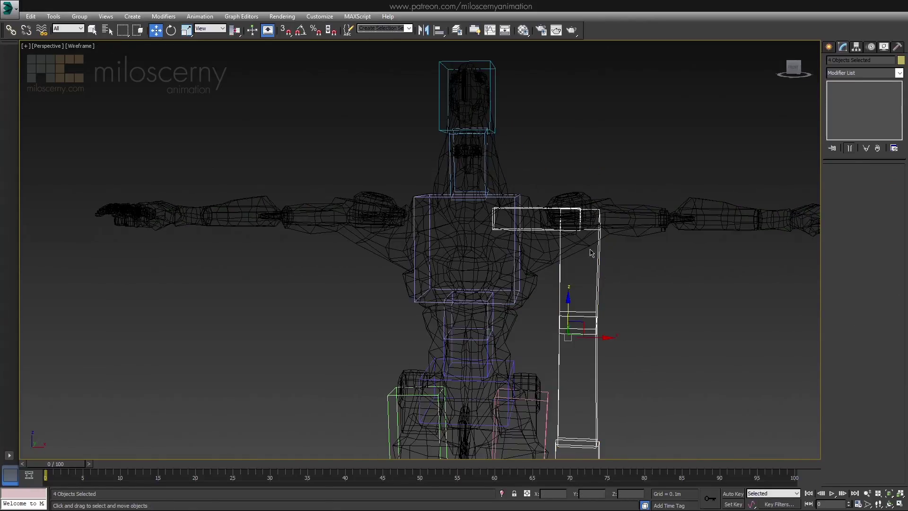
{"action": "key", "text": "w"}
{"action": "scroll", "coordinate": [550, 243], "scroll_direction": "up", "scroll_amount": 3}
{"action": "key", "text": "f"}
{"action": "scroll", "coordinate": [492, 220], "scroll_direction": "up", "scroll_amount": 4}
{"action": "left_click", "coordinate": [579, 232]}
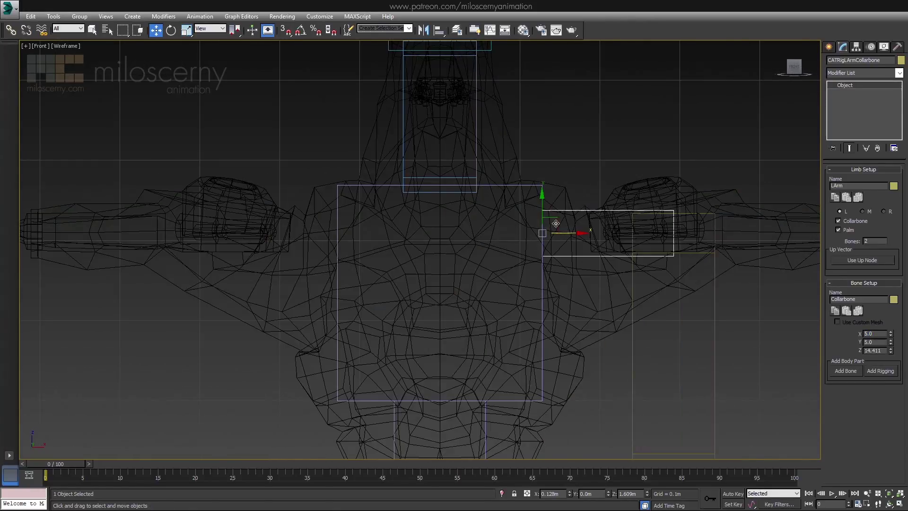
{"action": "key", "text": "F3"}
{"action": "mouse_move", "coordinate": [548, 236]}
{"action": "middle_mouse_down", "text": "alt"}
{"action": "mouse_move", "coordinate": [664, 325]}
{"action": "mouse_move", "coordinate": [484, 284]}
{"action": "mouse_move", "coordinate": [622, 286]}
{"action": "middle_mouse_up", "text": "alt"}
{"action": "scroll", "coordinate": [664, 324], "scroll_direction": "down", "scroll_amount": 2}
Step: Rotate the upper arm bone level with the mech's arm using angle snap
{"action": "key", "text": "p"}
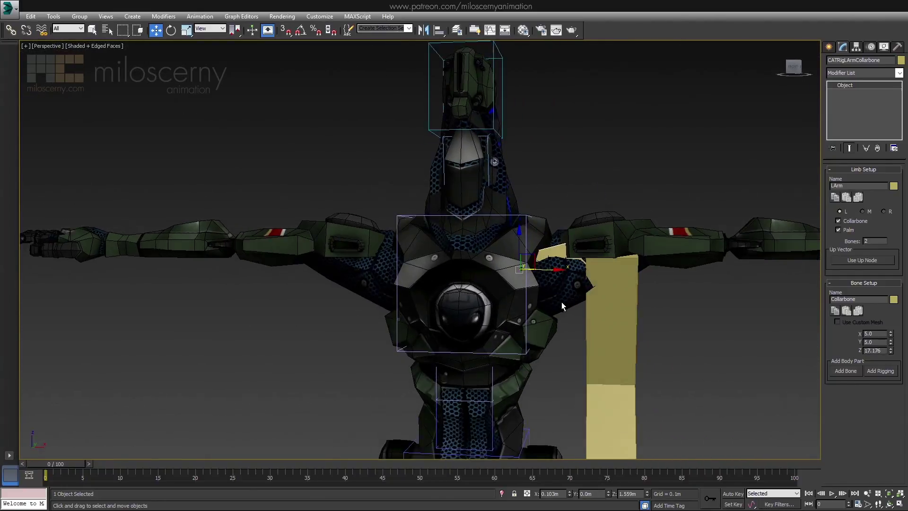
{"action": "scroll", "coordinate": [527, 274], "scroll_direction": "down", "scroll_amount": 2}
{"action": "left_click", "coordinate": [527, 274]}
{"action": "key", "text": "e"}
{"action": "left_click_drag", "start_coordinate": [527, 274], "coordinate": [558, 158]}
{"action": "key", "text": "a"}
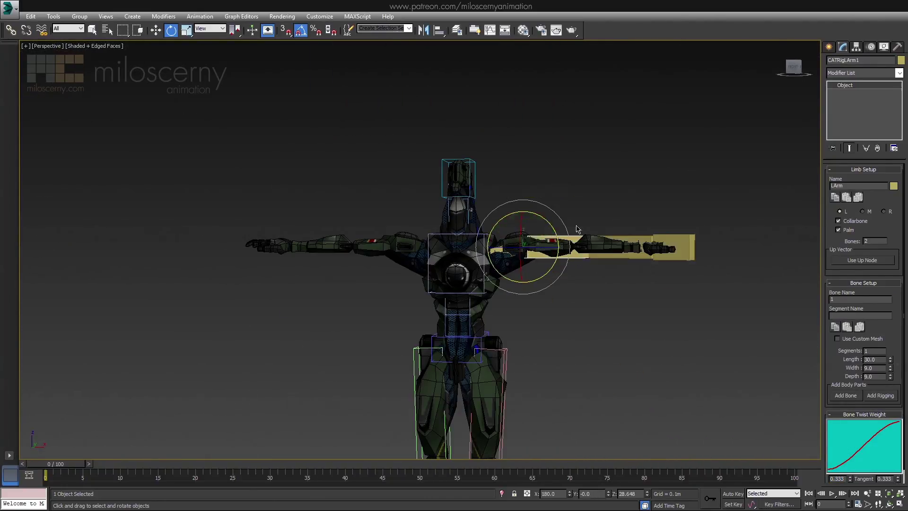
{"action": "left_click_drag", "start_coordinate": [558, 235], "coordinate": [578, 229]}
{"action": "key", "text": "F3"}
{"action": "mouse_move", "coordinate": [578, 229]}
{"action": "middle_mouse_down", "text": "alt"}
{"action": "mouse_move", "coordinate": [549, 330]}
{"action": "mouse_move", "coordinate": [532, 312]}
{"action": "mouse_move", "coordinate": [614, 304]}
{"action": "mouse_move", "coordinate": [654, 321]}
{"action": "mouse_move", "coordinate": [584, 295]}
{"action": "mouse_move", "coordinate": [477, 284]}
{"action": "mouse_move", "coordinate": [497, 291]}
{"action": "middle_mouse_up", "text": "alt"}
Step: Rotate the palm -90° so it lies flat
{"action": "left_click", "coordinate": [532, 312]}
{"action": "key", "text": "F3"}
{"action": "left_click_drag", "start_coordinate": [497, 291], "coordinate": [516, 256]}
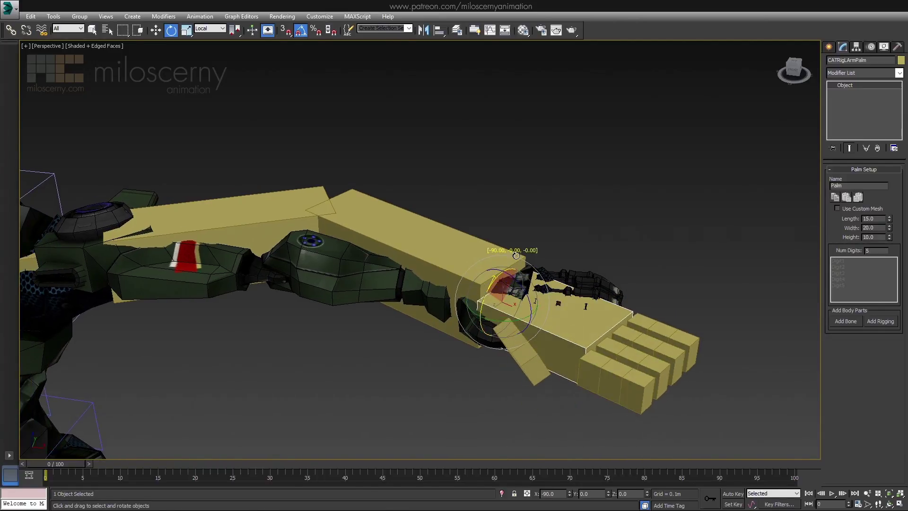
{"action": "mouse_move", "coordinate": [516, 255]}
{"action": "middle_mouse_down", "text": "alt"}
{"action": "mouse_move", "coordinate": [565, 294]}
{"action": "mouse_move", "coordinate": [303, 311]}
{"action": "middle_mouse_up", "text": "alt"}
Step: Fit the upper arm and forearm bones to the mech's arm from the top view
{"action": "left_click", "coordinate": [565, 293]}
{"action": "key", "text": "w"}
{"action": "left_click", "coordinate": [303, 311]}
{"action": "left_click", "coordinate": [557, 312]}
{"action": "mouse_move", "coordinate": [557, 312]}
{"action": "middle_mouse_down", "text": "alt"}
{"action": "mouse_move", "coordinate": [593, 252]}
{"action": "mouse_move", "coordinate": [603, 182]}
{"action": "middle_mouse_up", "text": "alt"}
{"action": "key", "text": "t"}
{"action": "left_click", "coordinate": [593, 252]}
{"action": "key", "text": "z"}
{"action": "left_click", "coordinate": [570, 320]}
{"action": "key", "text": "z"}
{"action": "key", "text": "shift+z"}
{"action": "key", "text": "shift+z"}
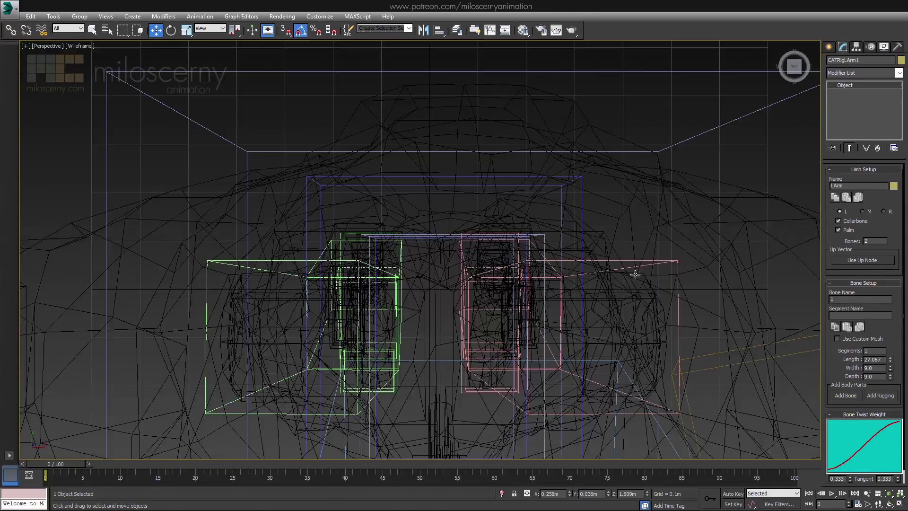
{"action": "key", "text": "shift+z"}
{"action": "key", "text": "shift+z"}
Step: Rotate and move the palm to line up with the mech's hand
{"action": "middle_click_drag", "start_coordinate": [575, 180], "coordinate": [537, 249], "text": "alt"}
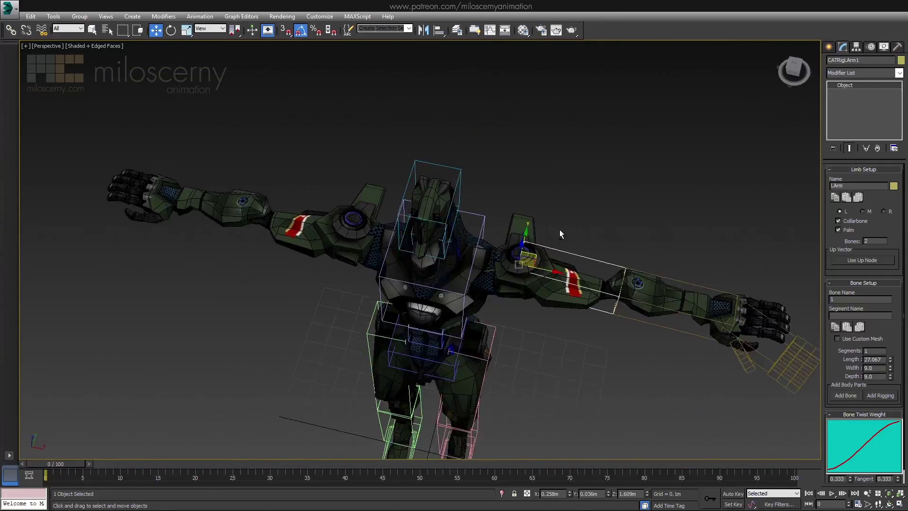
{"action": "scroll", "coordinate": [557, 243], "scroll_direction": "up", "scroll_amount": 5}
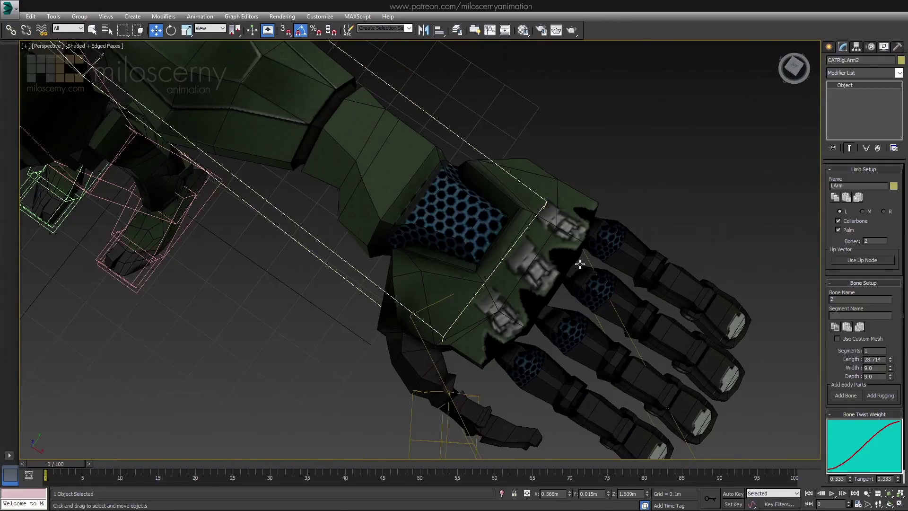
{"action": "left_click", "coordinate": [490, 284]}
{"action": "key", "text": "e"}
{"action": "mouse_move", "coordinate": [545, 304]}
{"action": "middle_mouse_down", "text": "alt"}
{"action": "mouse_move", "coordinate": [485, 278]}
{"action": "mouse_move", "coordinate": [345, 290]}
{"action": "mouse_move", "coordinate": [465, 319]}
{"action": "mouse_move", "coordinate": [394, 261]}
{"action": "mouse_move", "coordinate": [426, 213]}
{"action": "mouse_move", "coordinate": [421, 185]}
{"action": "middle_mouse_up", "text": "alt"}
{"action": "key", "text": "w"}
Step: Select the palm with all its finger bones and tilt the fingers to match the hand
{"action": "key", "text": "ctrl+Page_Down"}
{"action": "left_click_drag", "start_coordinate": [301, 322], "coordinate": [299, 304]}
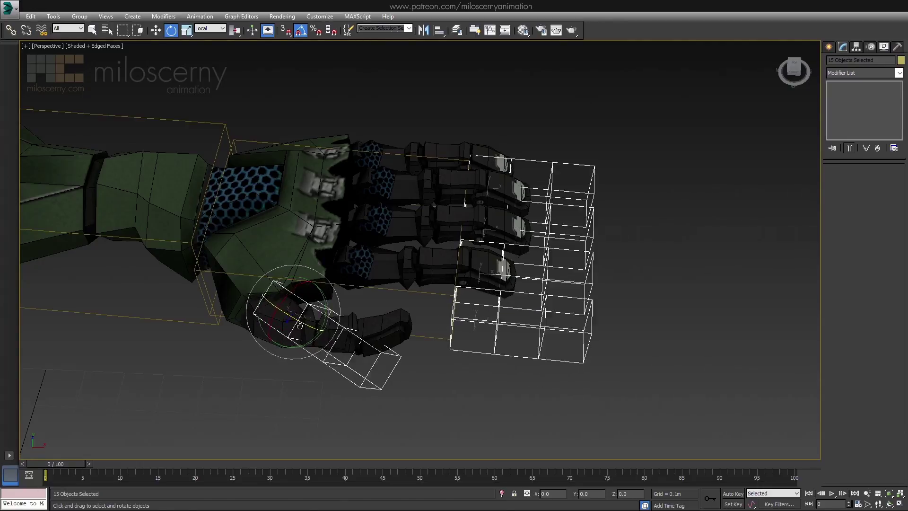
{"action": "left_click", "coordinate": [280, 274]}
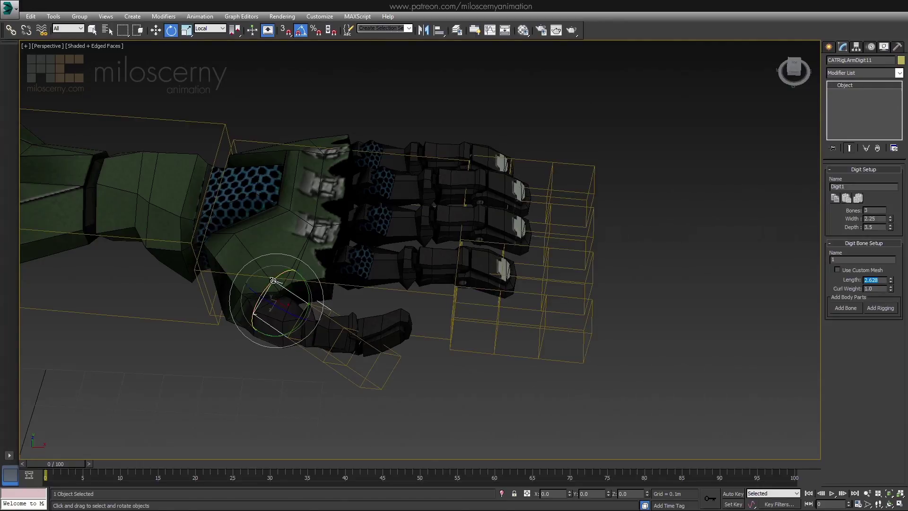
{"action": "double_click", "coordinate": [382, 152]}
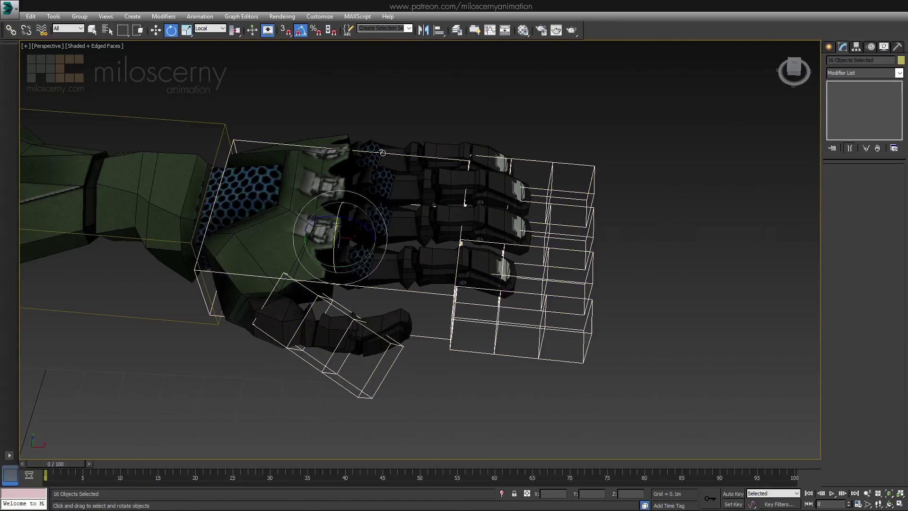
{"action": "mouse_move", "coordinate": [304, 320]}
{"action": "left_mouse_down"}
{"action": "mouse_move", "coordinate": [328, 287]}
{"action": "mouse_move", "coordinate": [328, 323]}
{"action": "left_mouse_up"}
Step: Rotate the finger bones to follow the mech's fingers and check the alignment
{"action": "left_click", "coordinate": [270, 279]}
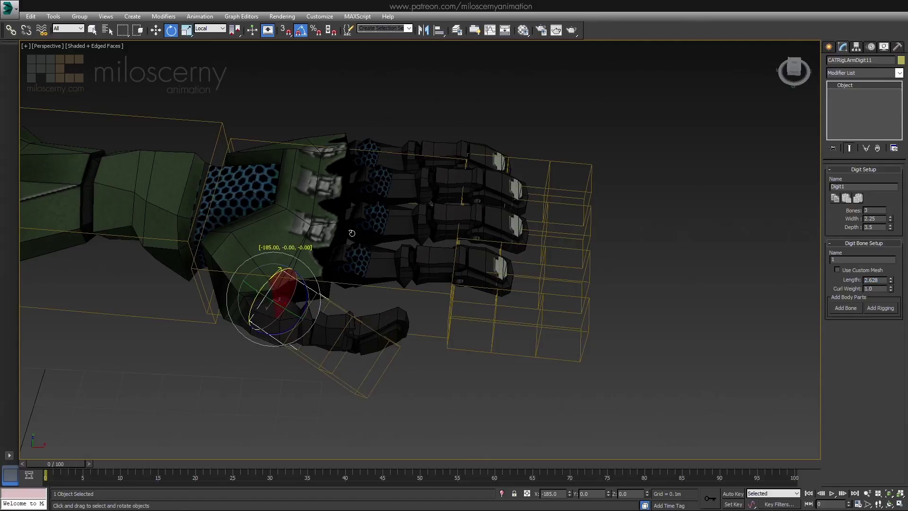
{"action": "key", "text": "ctrl+z"}
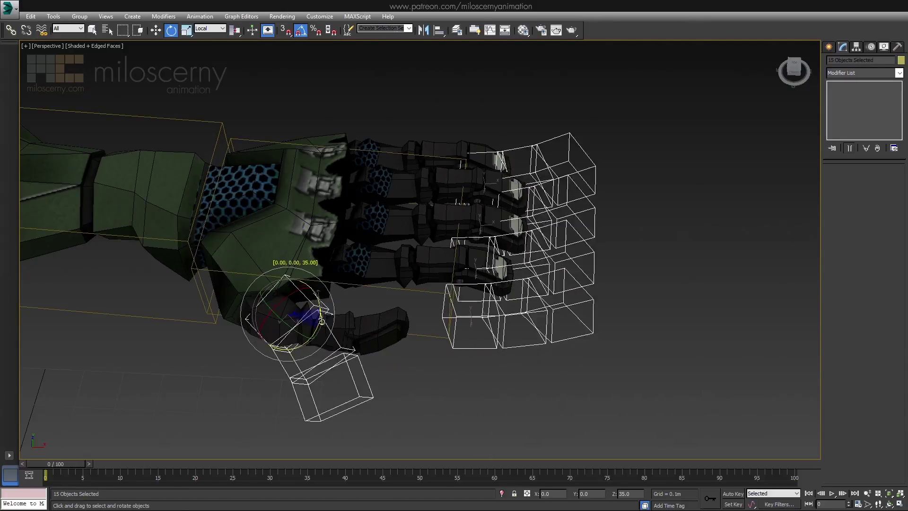
{"action": "left_click_drag", "start_coordinate": [321, 316], "coordinate": [323, 312]}
{"action": "mouse_move", "coordinate": [323, 312]}
{"action": "middle_mouse_down", "text": "alt"}
{"action": "mouse_move", "coordinate": [399, 233]}
{"action": "mouse_move", "coordinate": [388, 239]}
{"action": "middle_mouse_up", "text": "alt"}
{"action": "left_click", "coordinate": [276, 242]}
{"action": "mouse_move", "coordinate": [284, 253]}
{"action": "middle_mouse_down", "text": "alt"}
{"action": "mouse_move", "coordinate": [470, 273]}
{"action": "mouse_move", "coordinate": [544, 243]}
{"action": "middle_mouse_up", "text": "alt"}
Step: Select the left palm and second arm bone while framing the arm and hand
{"action": "key", "text": "Page_Up"}
{"action": "key", "text": "Page_Up"}
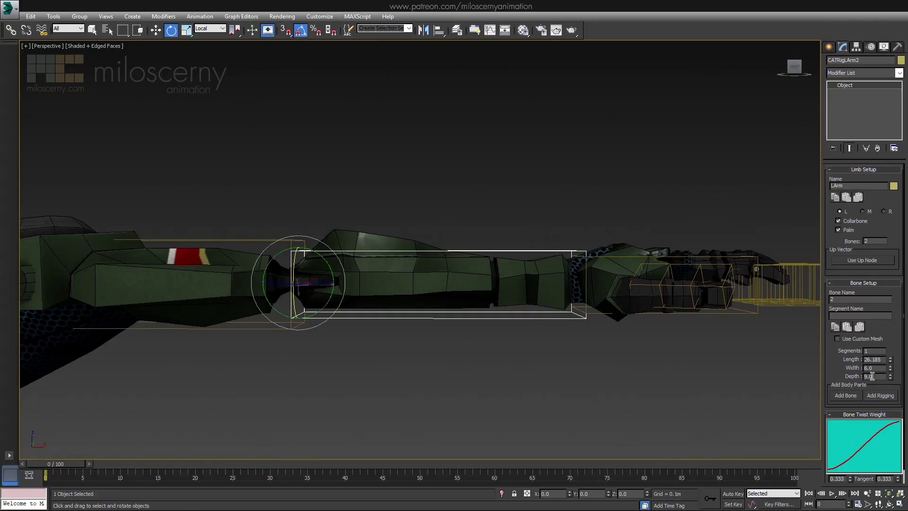
{"action": "left_click", "coordinate": [531, 185]}
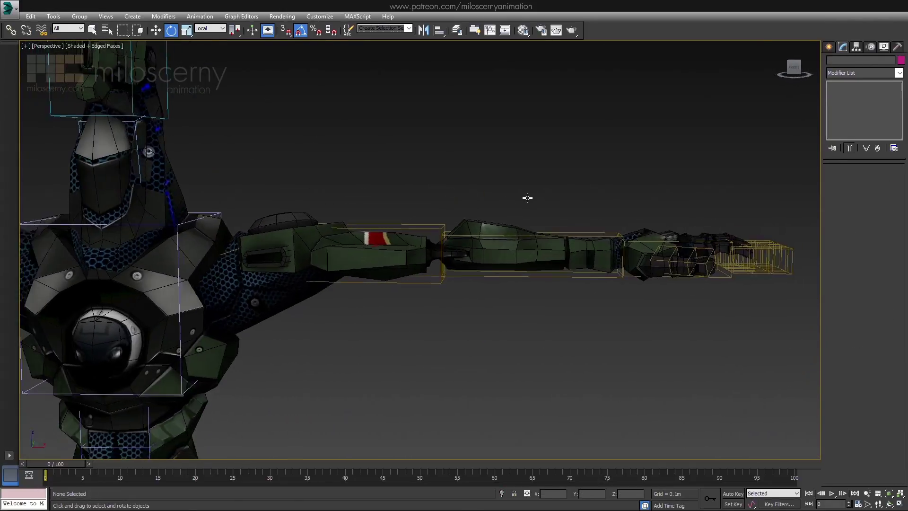
{"action": "mouse_move", "coordinate": [531, 186]}
{"action": "middle_mouse_down", "text": "alt"}
{"action": "mouse_move", "coordinate": [538, 193]}
{"action": "mouse_move", "coordinate": [503, 206]}
{"action": "mouse_move", "coordinate": [470, 206]}
{"action": "middle_mouse_up", "text": "alt"}
{"action": "scroll", "coordinate": [470, 206], "scroll_direction": "up", "scroll_amount": 5}
{"action": "left_click", "coordinate": [496, 210]}
{"action": "mouse_move", "coordinate": [721, 234]}
{"action": "middle_mouse_down", "text": "alt"}
{"action": "mouse_move", "coordinate": [893, 239]}
{"action": "mouse_move", "coordinate": [594, 206]}
{"action": "mouse_move", "coordinate": [595, 224]}
{"action": "mouse_move", "coordinate": [452, 193]}
{"action": "mouse_move", "coordinate": [497, 213]}
{"action": "middle_mouse_up", "text": "alt"}
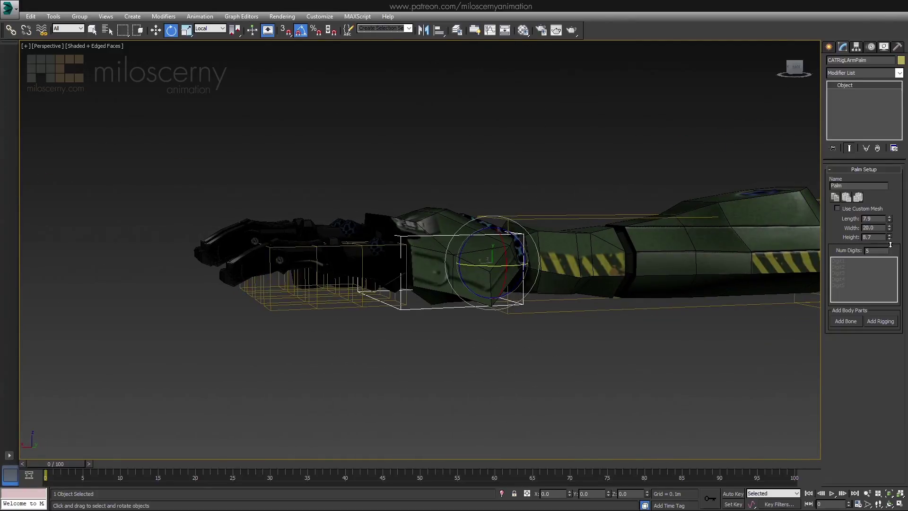
{"action": "middle_click_drag", "start_coordinate": [576, 247], "coordinate": [351, 203]}
{"action": "left_click", "coordinate": [632, 189]}
Step: Select all fifteen left finger bones, then the first finger's base bone, for rotating
{"action": "key", "text": "w"}
{"action": "mouse_move", "coordinate": [632, 189]}
{"action": "middle_mouse_down"}
{"action": "mouse_move", "coordinate": [363, 224]}
{"action": "mouse_move", "coordinate": [476, 237]}
{"action": "mouse_move", "coordinate": [509, 283]}
{"action": "mouse_move", "coordinate": [548, 314]}
{"action": "middle_mouse_up"}
{"action": "left_click", "coordinate": [487, 249]}
{"action": "scroll", "coordinate": [488, 263], "scroll_direction": "up", "scroll_amount": 3}
{"action": "double_click", "coordinate": [488, 265]}
{"action": "key", "text": "e"}
{"action": "left_click", "coordinate": [509, 283]}
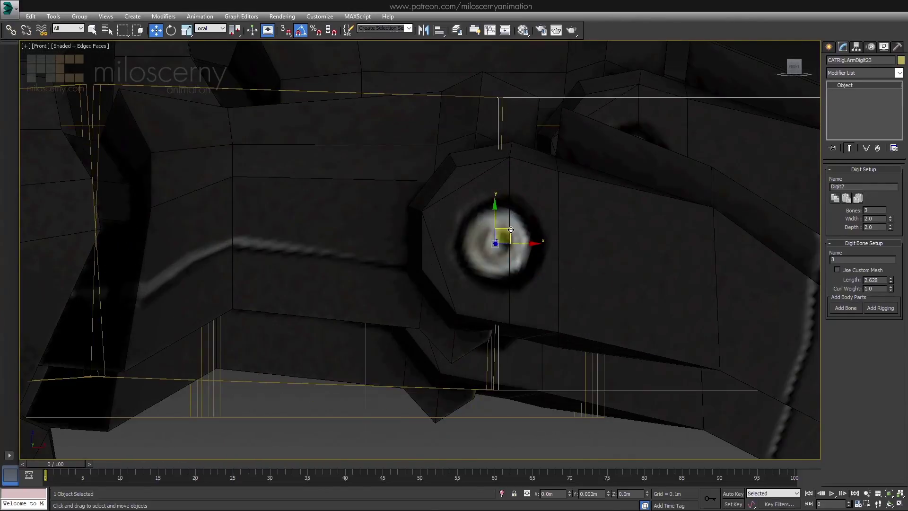
Step: Bend a fingertip bone down about 15 degrees in wireframe front view
{"action": "key", "text": "e"}
{"action": "scroll", "coordinate": [510, 231], "scroll_direction": "down", "scroll_amount": 3}
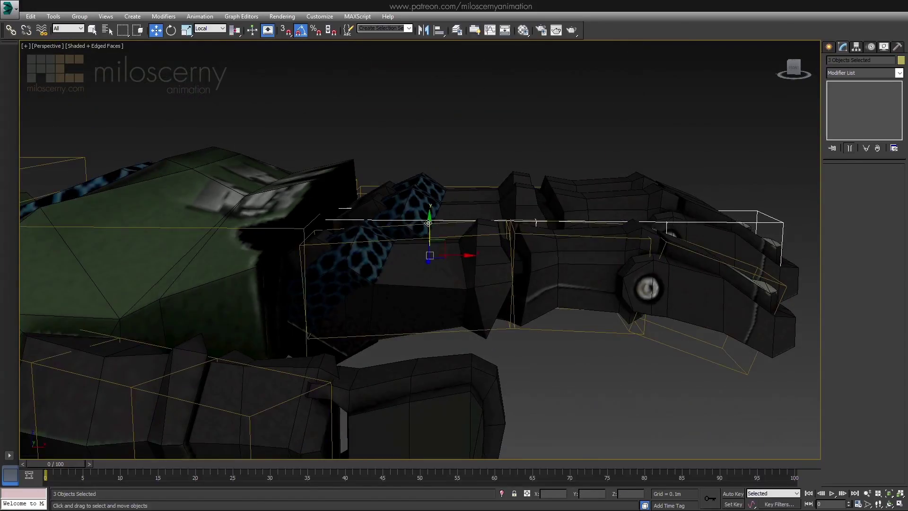
{"action": "mouse_move", "coordinate": [429, 221]}
{"action": "middle_mouse_down", "text": "alt"}
{"action": "mouse_move", "coordinate": [525, 263]}
{"action": "mouse_move", "coordinate": [537, 284]}
{"action": "mouse_move", "coordinate": [625, 303]}
{"action": "mouse_move", "coordinate": [872, 277]}
{"action": "mouse_move", "coordinate": [451, 253]}
{"action": "mouse_move", "coordinate": [531, 211]}
{"action": "mouse_move", "coordinate": [518, 238]}
{"action": "middle_mouse_up", "text": "alt"}
{"action": "left_click", "coordinate": [537, 283]}
{"action": "key", "text": "f"}
{"action": "key", "text": "F3"}
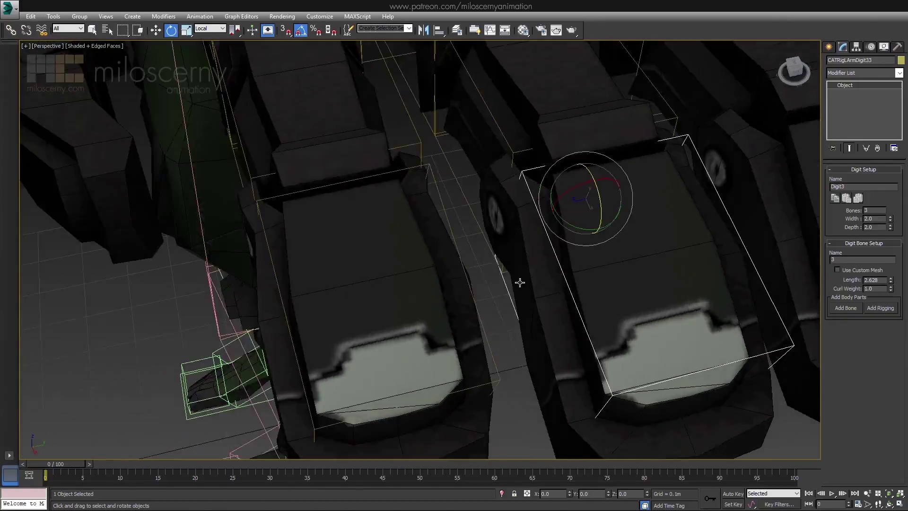
{"action": "mouse_move", "coordinate": [519, 280]}
{"action": "middle_mouse_down", "text": "alt"}
{"action": "mouse_move", "coordinate": [461, 266]}
{"action": "mouse_move", "coordinate": [549, 254]}
{"action": "middle_mouse_up", "text": "alt"}
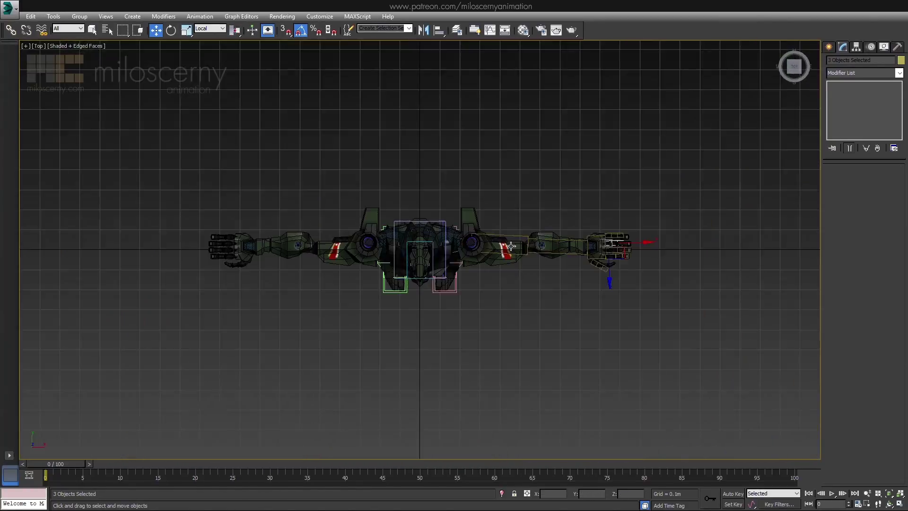
Step: Check finger segments and fingertip bones against the mesh in top and perspective views
{"action": "key", "text": "z"}
{"action": "key", "text": "F3"}
{"action": "left_click", "coordinate": [481, 196]}
{"action": "left_click", "coordinate": [589, 240]}
{"action": "key", "text": "F3"}
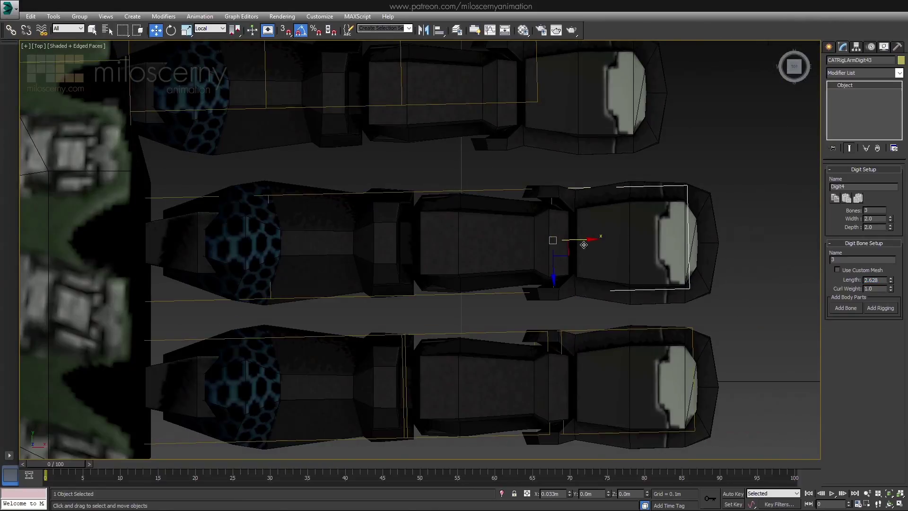
{"action": "key", "text": "F3"}
{"action": "key", "text": "F3"}
{"action": "key", "text": "p"}
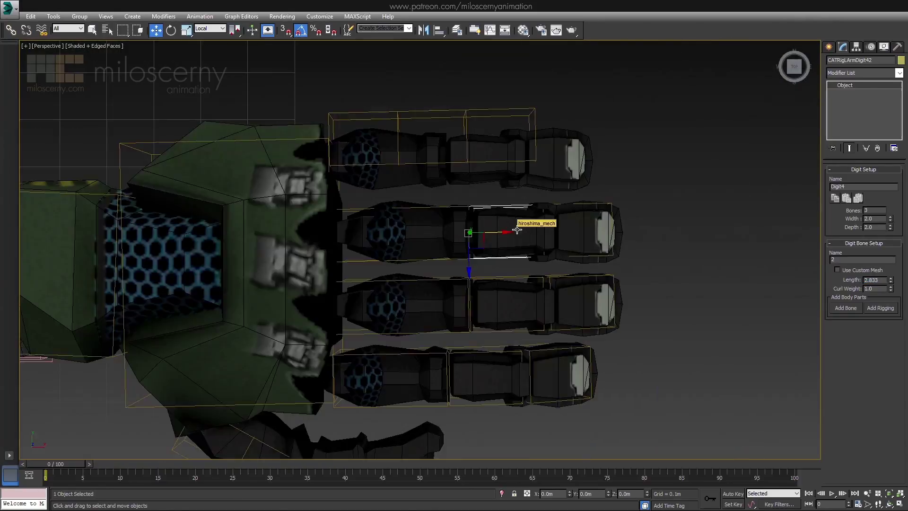
{"action": "mouse_move", "coordinate": [302, 246]}
{"action": "middle_mouse_down", "text": "alt"}
{"action": "mouse_move", "coordinate": [431, 259]}
{"action": "mouse_move", "coordinate": [429, 239]}
{"action": "mouse_move", "coordinate": [560, 263]}
{"action": "middle_mouse_up", "text": "alt"}
{"action": "left_click", "coordinate": [601, 241]}
{"action": "mouse_move", "coordinate": [601, 242]}
{"action": "middle_mouse_down", "text": "alt"}
{"action": "mouse_move", "coordinate": [648, 207]}
{"action": "mouse_move", "coordinate": [617, 223]}
{"action": "mouse_move", "coordinate": [695, 218]}
{"action": "mouse_move", "coordinate": [639, 222]}
{"action": "mouse_move", "coordinate": [625, 205]}
{"action": "mouse_move", "coordinate": [602, 242]}
{"action": "middle_mouse_up", "text": "alt"}
{"action": "key", "text": "w"}
{"action": "key", "text": "Page_Up"}
Step: Adjust the outer finger's segments from base to tip onto the mesh finger
{"action": "key", "text": "t"}
{"action": "scroll", "coordinate": [654, 229], "scroll_direction": "up", "scroll_amount": 3}
{"action": "left_click", "coordinate": [644, 284]}
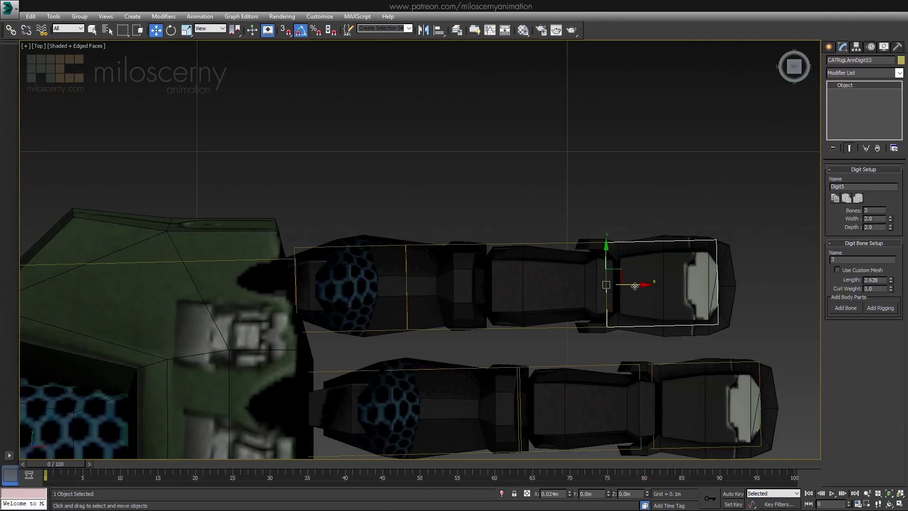
{"action": "key", "text": "p"}
{"action": "mouse_move", "coordinate": [509, 283]}
{"action": "middle_mouse_down", "text": "alt"}
{"action": "mouse_move", "coordinate": [428, 215]}
{"action": "mouse_move", "coordinate": [528, 257]}
{"action": "mouse_move", "coordinate": [435, 239]}
{"action": "mouse_move", "coordinate": [455, 245]}
{"action": "mouse_move", "coordinate": [446, 248]}
{"action": "middle_mouse_up", "text": "alt"}
{"action": "key", "text": "e"}
{"action": "key", "text": "Page_Up"}
{"action": "key", "text": "Page_Down"}
{"action": "key", "text": "Page_Down"}
{"action": "scroll", "coordinate": [376, 271], "scroll_direction": "down", "scroll_amount": 3}
{"action": "middle_click_drag", "start_coordinate": [376, 270], "coordinate": [457, 318], "text": "alt"}
Step: Bend the first digit's tip bone about 45 degrees in top view
{"action": "key", "text": "F3"}
{"action": "key", "text": "w"}
{"action": "left_click", "coordinate": [391, 272]}
{"action": "key", "text": "t"}
{"action": "key", "text": "F3"}
{"action": "scroll", "coordinate": [644, 364], "scroll_direction": "up", "scroll_amount": 3}
{"action": "double_click", "coordinate": [645, 363]}
{"action": "key", "text": "F3"}
{"action": "key", "text": "F3"}
{"action": "middle_click_drag", "start_coordinate": [644, 364], "coordinate": [488, 296]}
{"action": "left_click", "coordinate": [489, 297]}
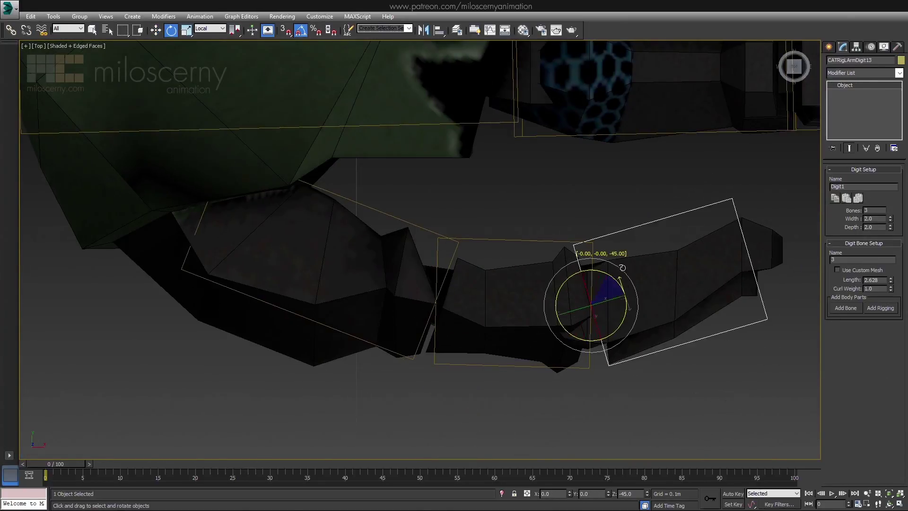
Step: Test-curl all fifteen finger bones together, then select the chest hub
{"action": "key", "text": "p"}
{"action": "key", "text": "F3"}
{"action": "scroll", "coordinate": [584, 182], "scroll_direction": "up", "scroll_amount": 3}
{"action": "double_click", "coordinate": [539, 284]}
{"action": "left_click_drag", "start_coordinate": [539, 284], "coordinate": [566, 313]}
{"action": "scroll", "coordinate": [565, 313], "scroll_direction": "down", "scroll_amount": 5}
{"action": "mouse_move", "coordinate": [450, 321]}
{"action": "middle_mouse_down", "text": "alt"}
{"action": "mouse_move", "coordinate": [572, 254]}
{"action": "mouse_move", "coordinate": [612, 256]}
{"action": "middle_mouse_up", "text": "alt"}
{"action": "left_click", "coordinate": [644, 267]}
{"action": "left_click", "coordinate": [495, 170]}
Step: Select all rig bones by inverting the mesh selection and view their display properties
{"action": "key", "text": "F3"}
{"action": "left_click", "coordinate": [552, 329]}
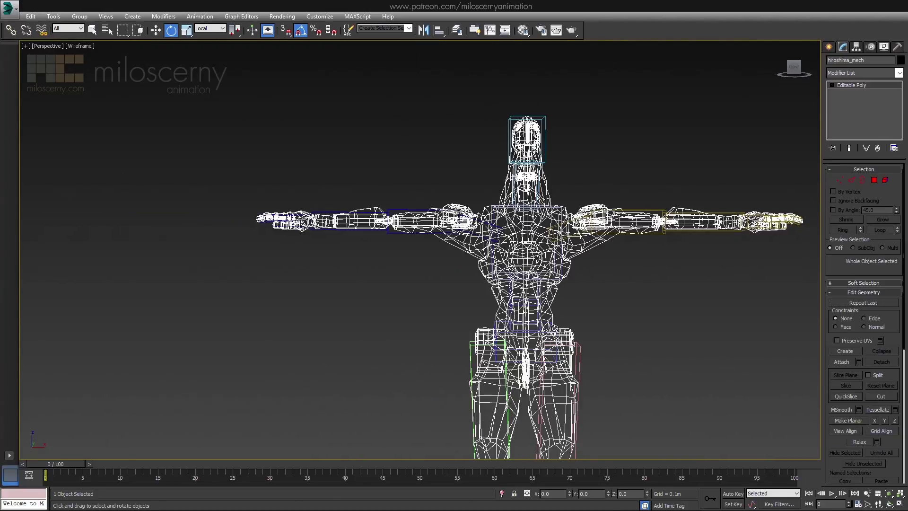
{"action": "key", "text": "ctrl+i"}
{"action": "left_click", "coordinate": [895, 48]}
{"action": "left_click", "coordinate": [884, 46]}
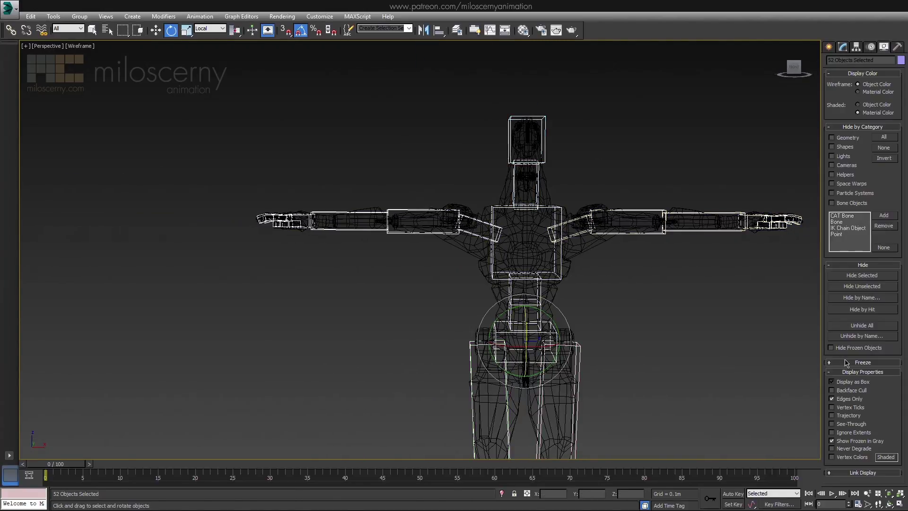
{"action": "key", "text": "F3"}
{"action": "key", "text": "q"}
{"action": "left_click", "coordinate": [644, 277]}
{"action": "scroll", "coordinate": [644, 278], "scroll_direction": "down", "scroll_amount": 5}
{"action": "scroll", "coordinate": [592, 276], "scroll_direction": "up", "scroll_amount": 4}
Step: Inspect the pelvis, head, neck and chest hubs and their colour settings
{"action": "left_click", "coordinate": [461, 252]}
{"action": "left_click", "coordinate": [844, 48]}
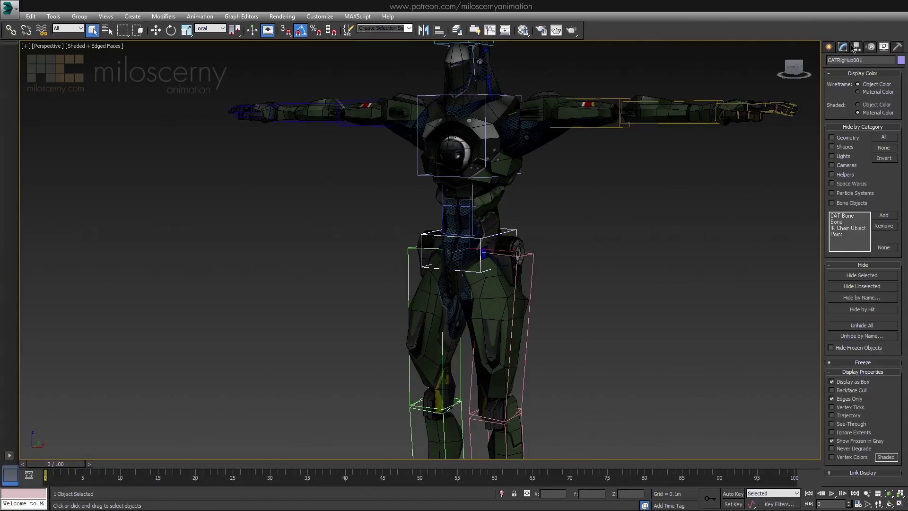
{"action": "left_click", "coordinate": [509, 102]}
{"action": "mouse_move", "coordinate": [490, 85]}
{"action": "middle_mouse_down"}
{"action": "mouse_move", "coordinate": [511, 188]}
{"action": "mouse_move", "coordinate": [512, 115]}
{"action": "middle_mouse_up"}
{"action": "left_click", "coordinate": [501, 165]}
{"action": "left_click", "coordinate": [500, 298]}
{"action": "left_click", "coordinate": [893, 185]}
{"action": "left_click", "coordinate": [523, 152]}
Step: Colour the head hub red
{"action": "left_click", "coordinate": [497, 72]}
{"action": "left_click", "coordinate": [234, 85]}
{"action": "left_click", "coordinate": [348, 139]}
{"action": "left_click", "coordinate": [589, 152]}
{"action": "middle_click_drag", "start_coordinate": [588, 152], "coordinate": [363, 155], "text": "alt"}
Step: Colour the right arm green
{"action": "left_click", "coordinate": [362, 155]}
{"action": "left_click", "coordinate": [893, 185]}
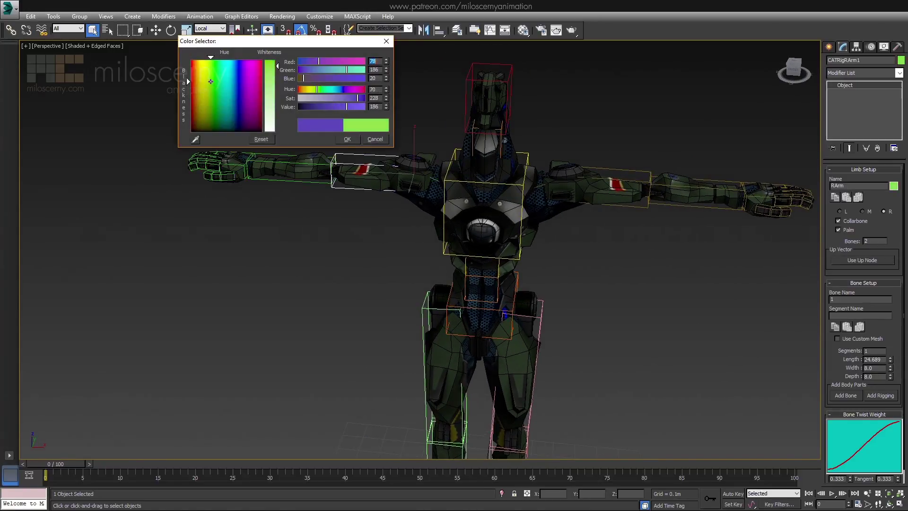
{"action": "left_click", "coordinate": [348, 139]}
{"action": "middle_click_drag", "start_coordinate": [457, 222], "coordinate": [445, 241], "text": "alt"}
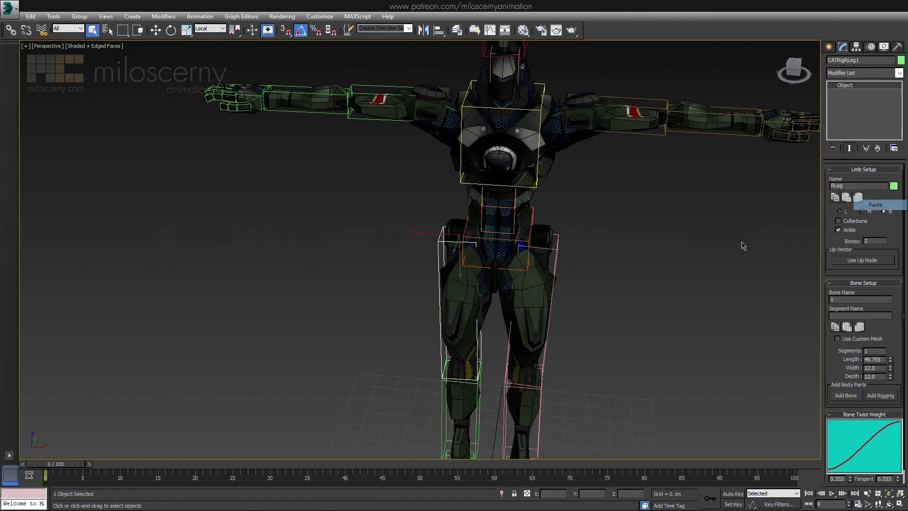
Step: Colour the left leg blue
{"action": "left_click", "coordinate": [461, 305]}
{"action": "left_click", "coordinate": [893, 185]}
{"action": "left_click", "coordinate": [237, 76]}
{"action": "left_click", "coordinate": [347, 139]}
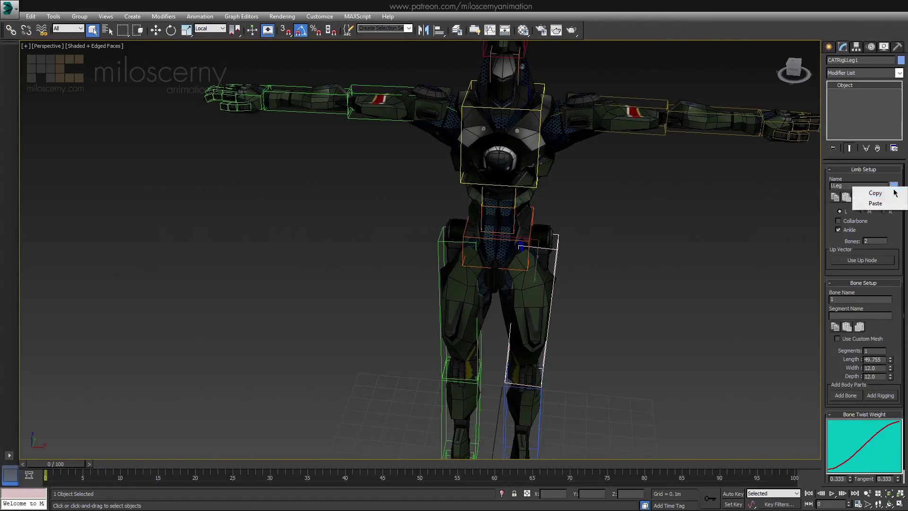
{"action": "left_click", "coordinate": [617, 264]}
{"action": "scroll", "coordinate": [617, 264], "scroll_direction": "down", "scroll_amount": 5}
Step: Resize the first arm's IK target platform
{"action": "middle_click_drag", "start_coordinate": [616, 264], "coordinate": [571, 264]}
{"action": "scroll", "coordinate": [571, 264], "scroll_direction": "up", "scroll_amount": 5}
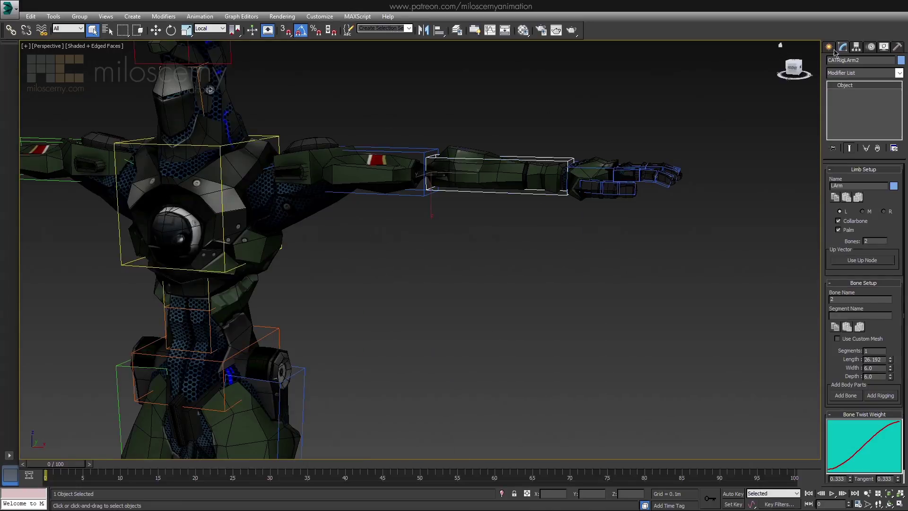
{"action": "left_click", "coordinate": [842, 46]}
{"action": "mouse_move", "coordinate": [473, 206]}
{"action": "middle_mouse_down", "text": "alt"}
{"action": "mouse_move", "coordinate": [506, 234]}
{"action": "mouse_move", "coordinate": [539, 234]}
{"action": "middle_mouse_up", "text": "alt"}
{"action": "middle_click_drag", "start_coordinate": [746, 223], "coordinate": [681, 256], "text": "alt"}
Step: Shrink the left arm IK target's width to fit the hand
{"action": "left_click", "coordinate": [681, 263]}
{"action": "left_click", "coordinate": [174, 205]}
{"action": "key", "text": "z"}
{"action": "left_click", "coordinate": [394, 205]}
{"action": "key", "text": "shift+z"}
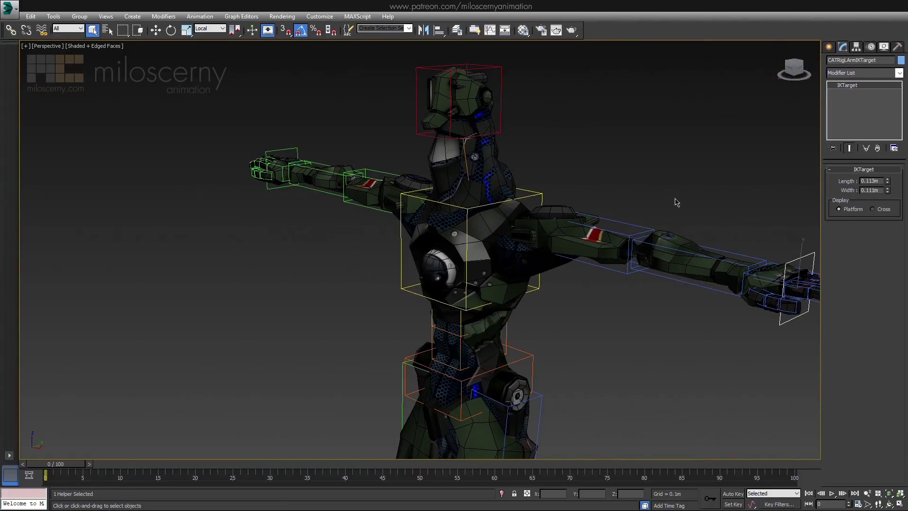
{"action": "left_click_drag", "start_coordinate": [887, 181], "coordinate": [888, 189]}
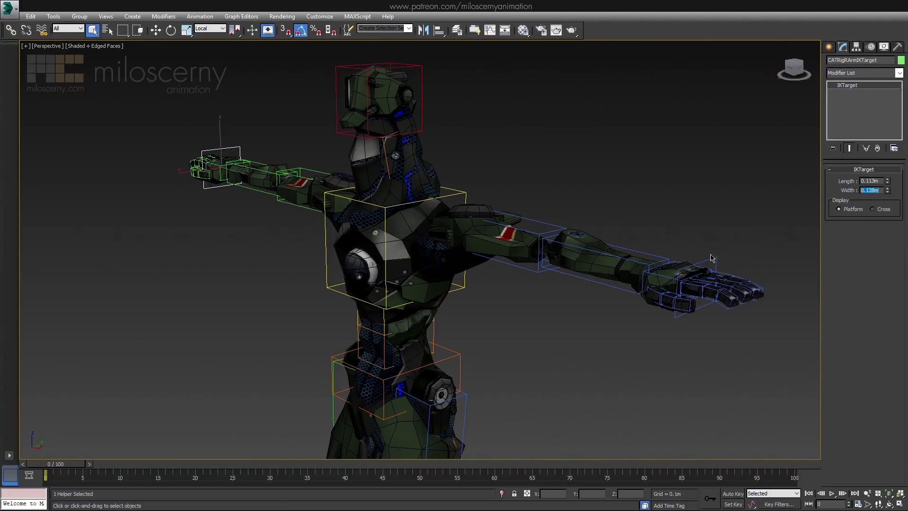
{"action": "scroll", "coordinate": [402, 197], "scroll_direction": "down", "scroll_amount": 5}
{"action": "scroll", "coordinate": [551, 171], "scroll_direction": "up", "scroll_amount": 2}
{"action": "left_click", "coordinate": [579, 245]}
{"action": "middle_click_drag", "start_coordinate": [578, 245], "coordinate": [584, 248], "text": "alt"}
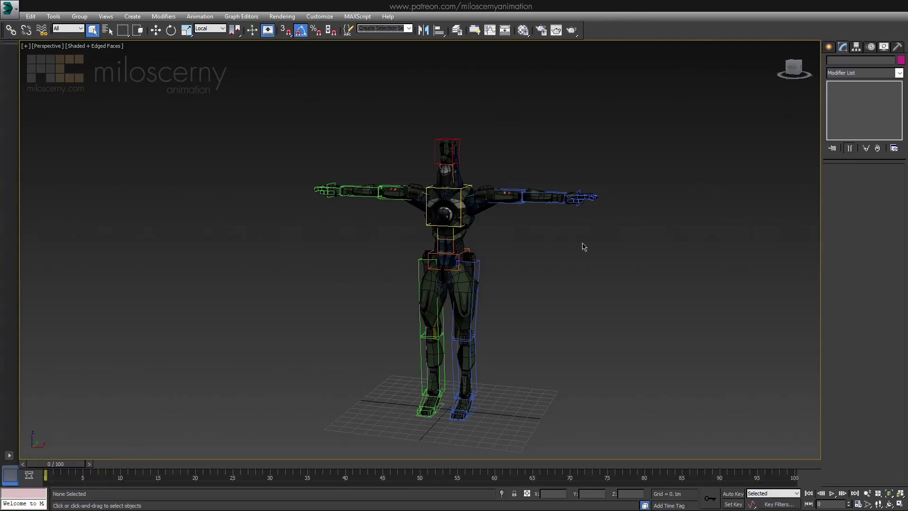